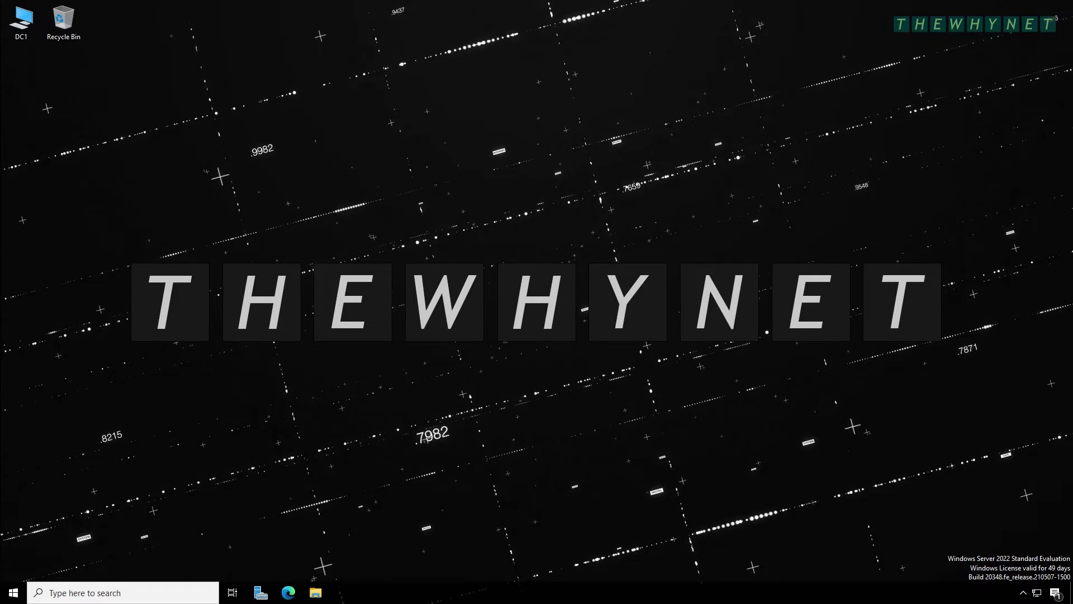
From Server Manager's Local Server page, launch the Add Roles and Features Wizard via TASKS.
{"action": "left_click", "coordinate": [261, 593]}
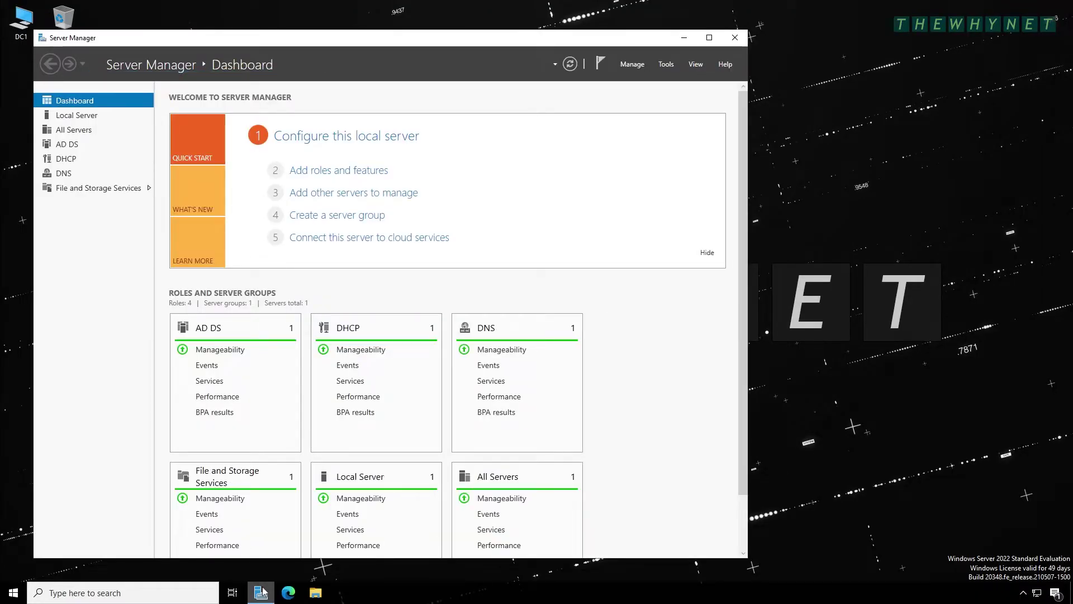
{"action": "left_click", "coordinate": [83, 115]}
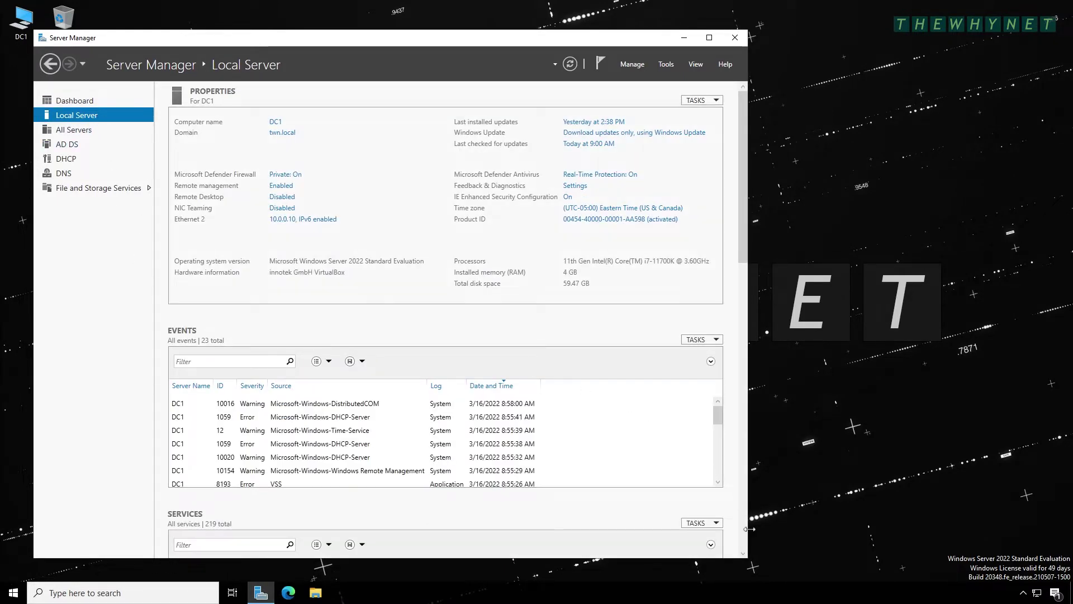
{"action": "scroll", "coordinate": [746, 535], "scroll_direction": "down", "scroll_amount": 15}
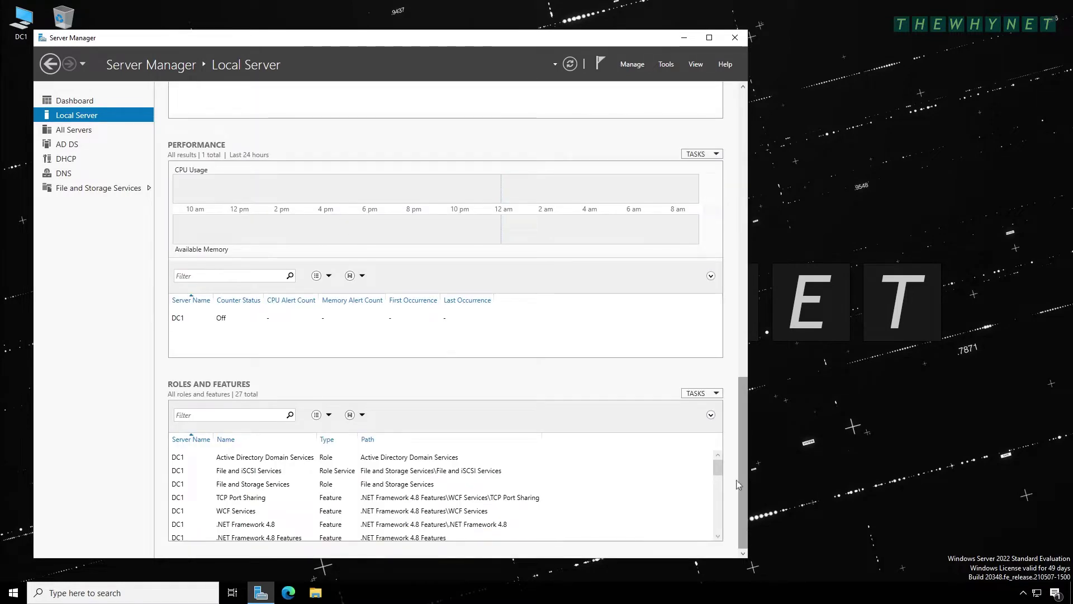
{"action": "left_click", "coordinate": [717, 394]}
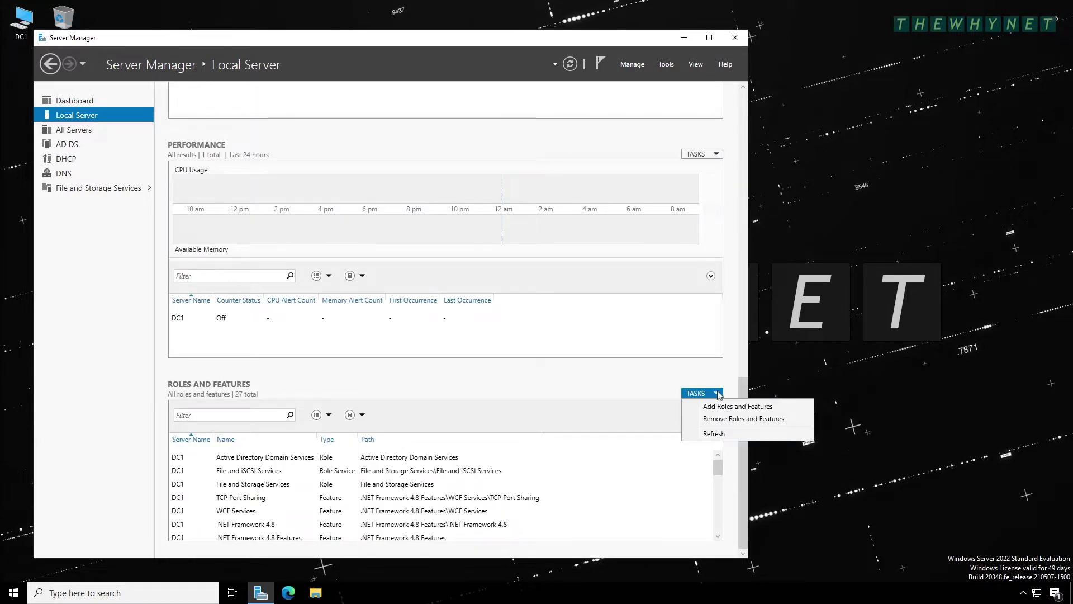
{"action": "left_click", "coordinate": [738, 406]}
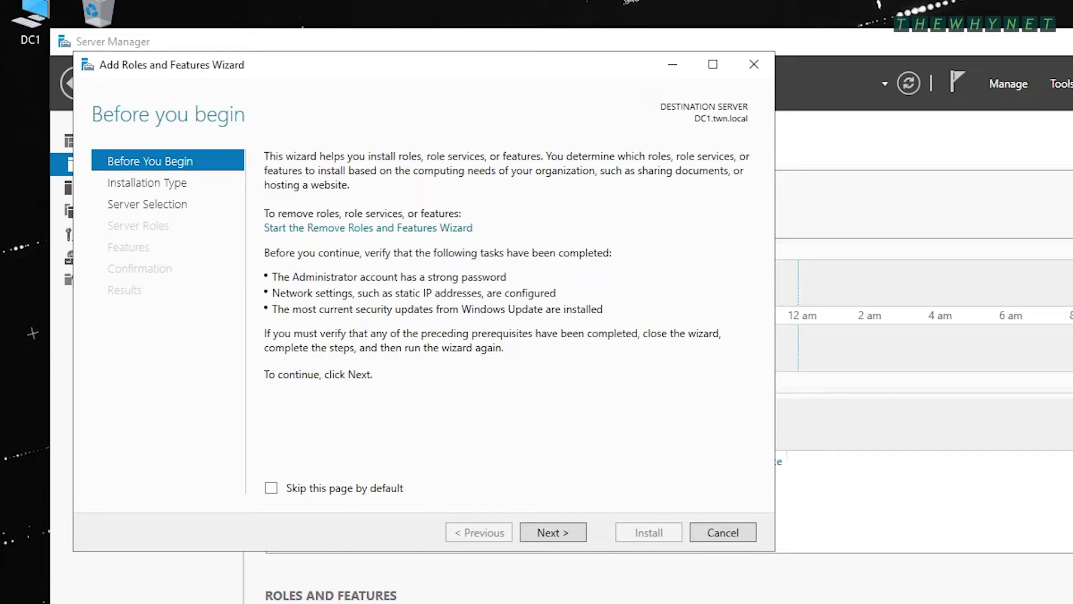
Keep role-based installation on DC1.twn.local, skip roles, and select the Windows Server Backup feature.
{"action": "left_click", "coordinate": [560, 536]}
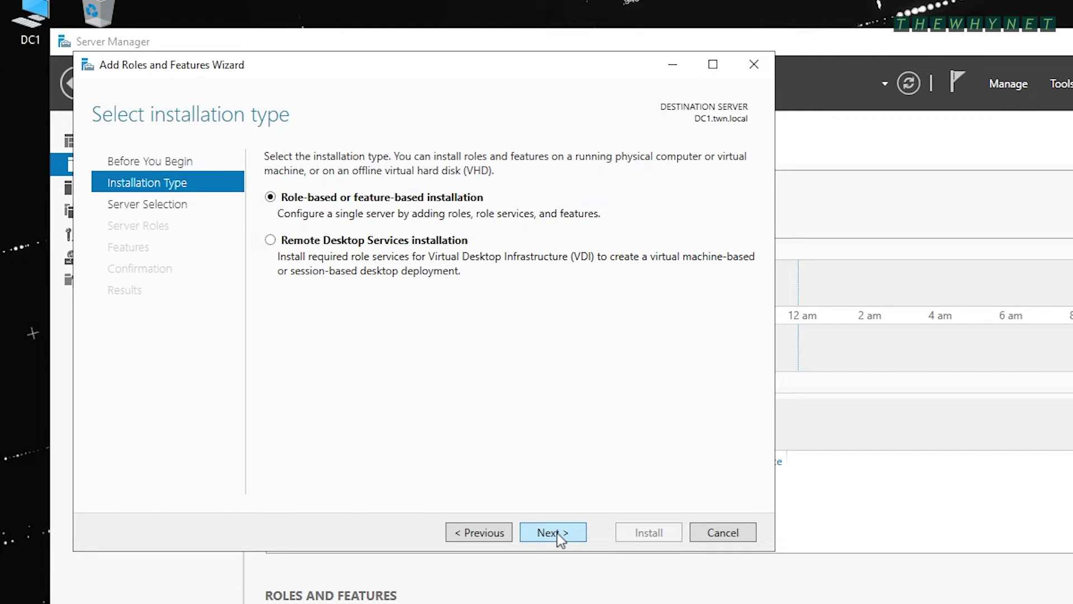
{"action": "left_click", "coordinate": [557, 532]}
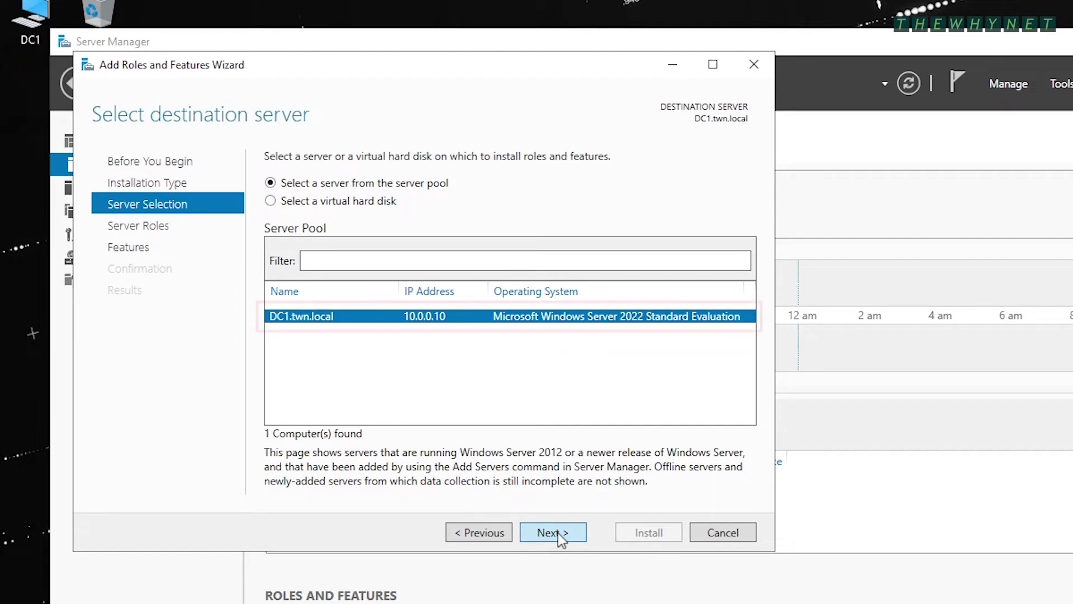
{"action": "left_click", "coordinate": [558, 532]}
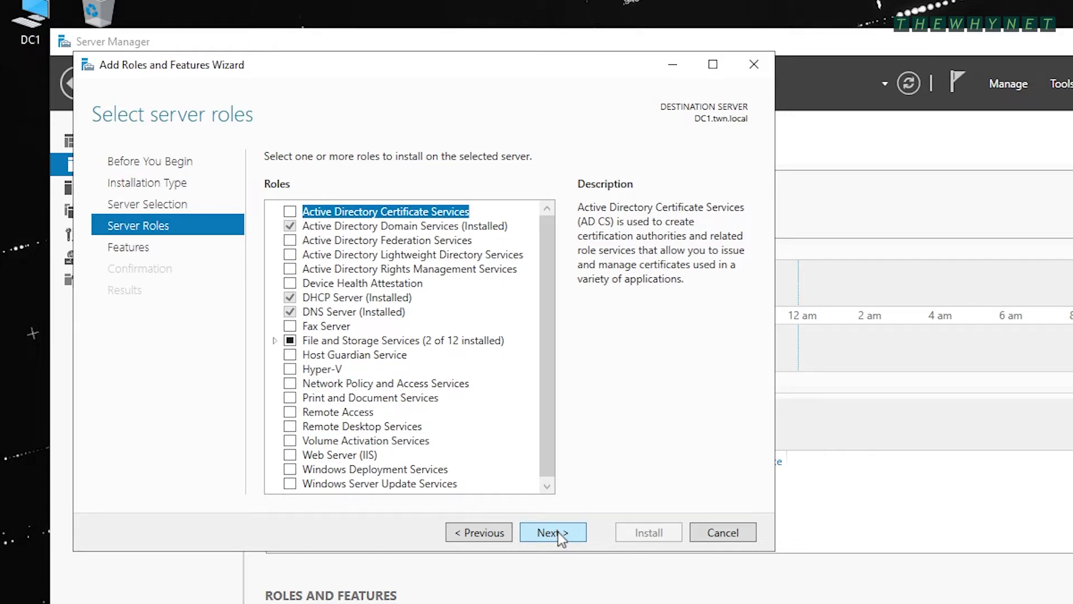
{"action": "left_click", "coordinate": [558, 531]}
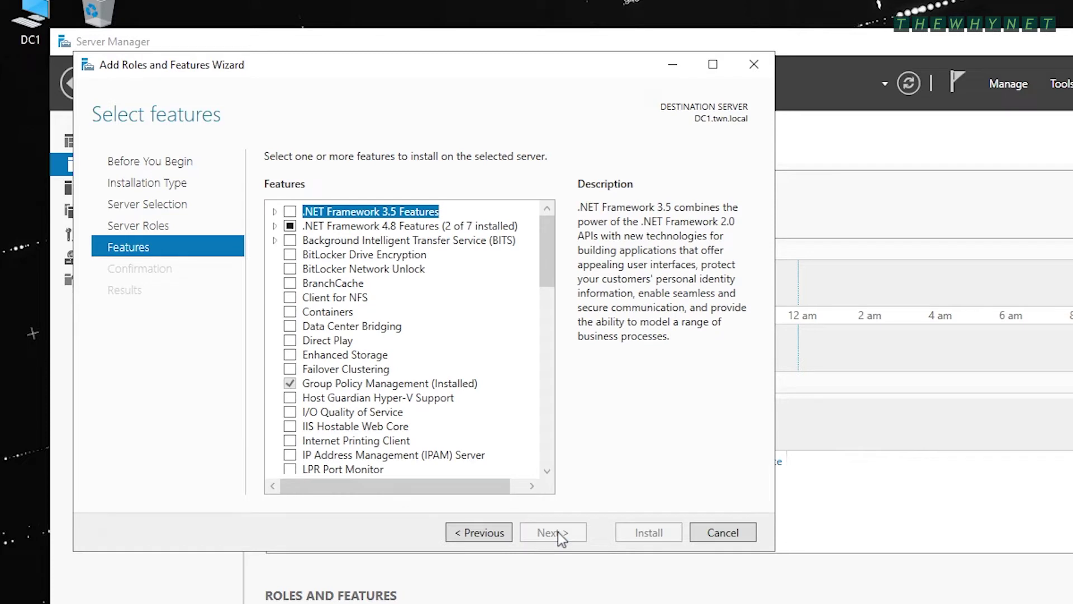
{"action": "scroll", "coordinate": [551, 461], "scroll_direction": "down", "scroll_amount": 20}
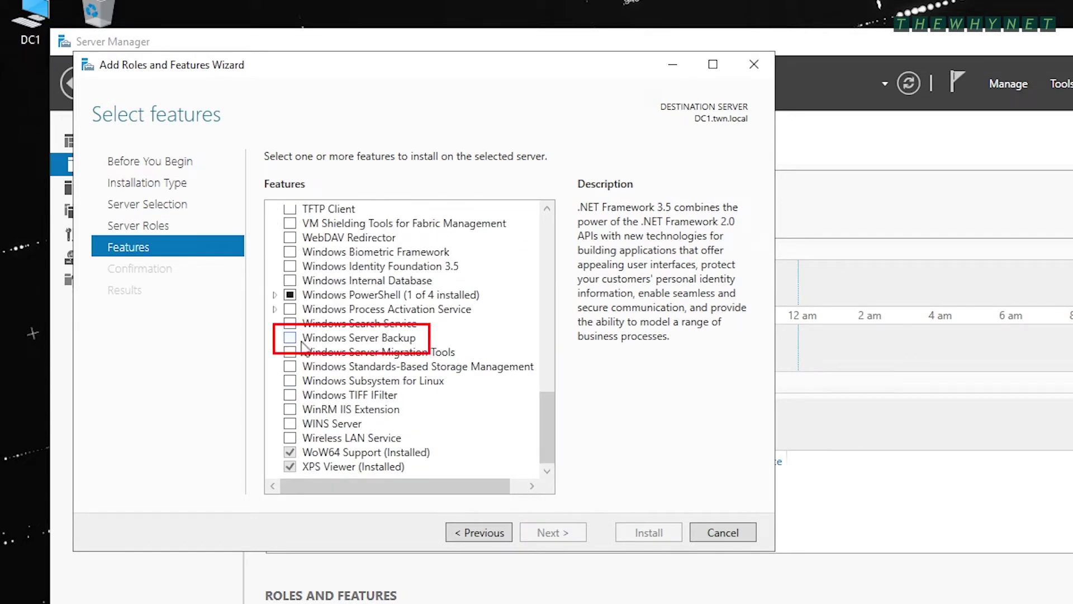
{"action": "left_click", "coordinate": [290, 339]}
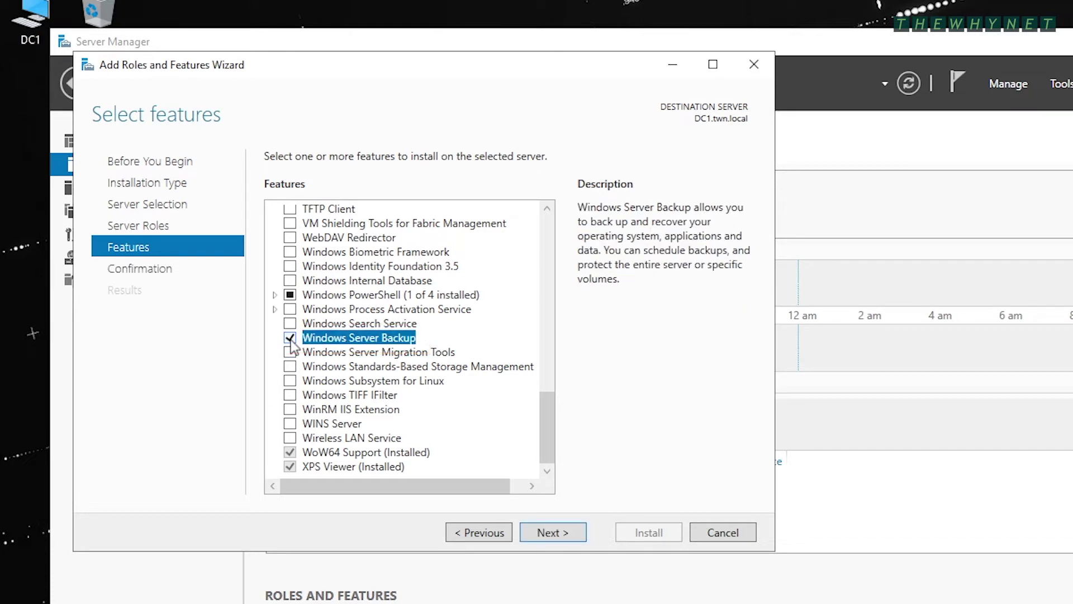
{"action": "left_click", "coordinate": [567, 532]}
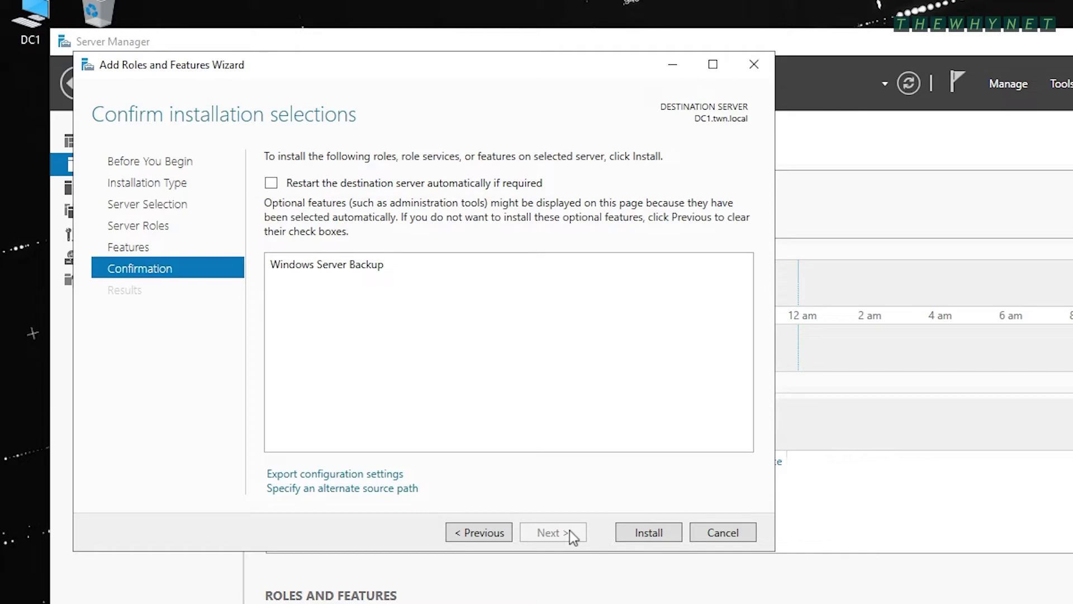
Install Windows Server Backup, then launch its console from the Tools menu.
{"action": "left_click", "coordinate": [679, 530]}
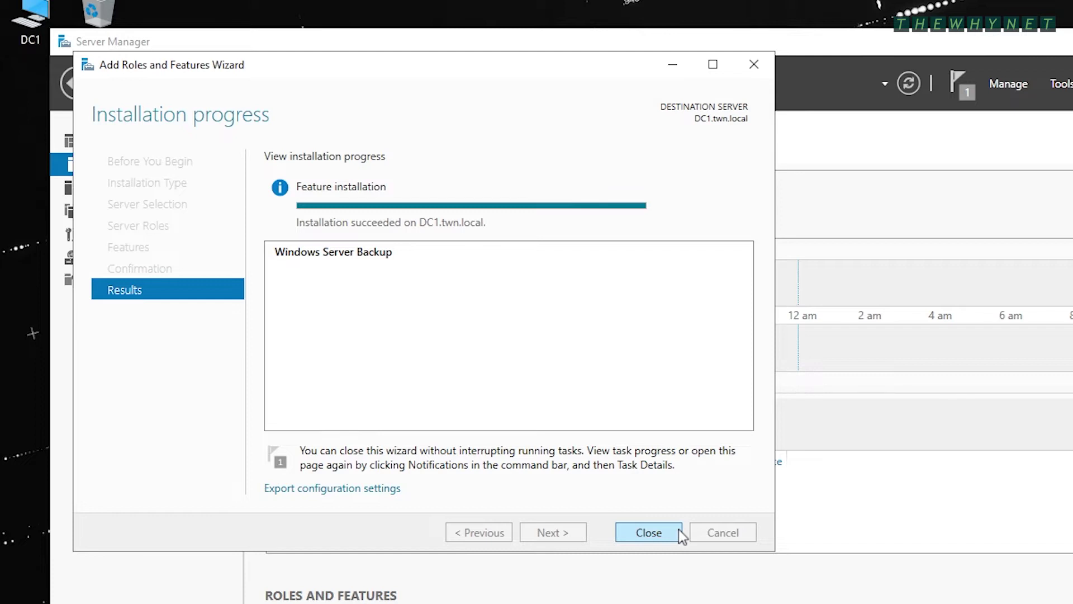
{"action": "left_click", "coordinate": [679, 529]}
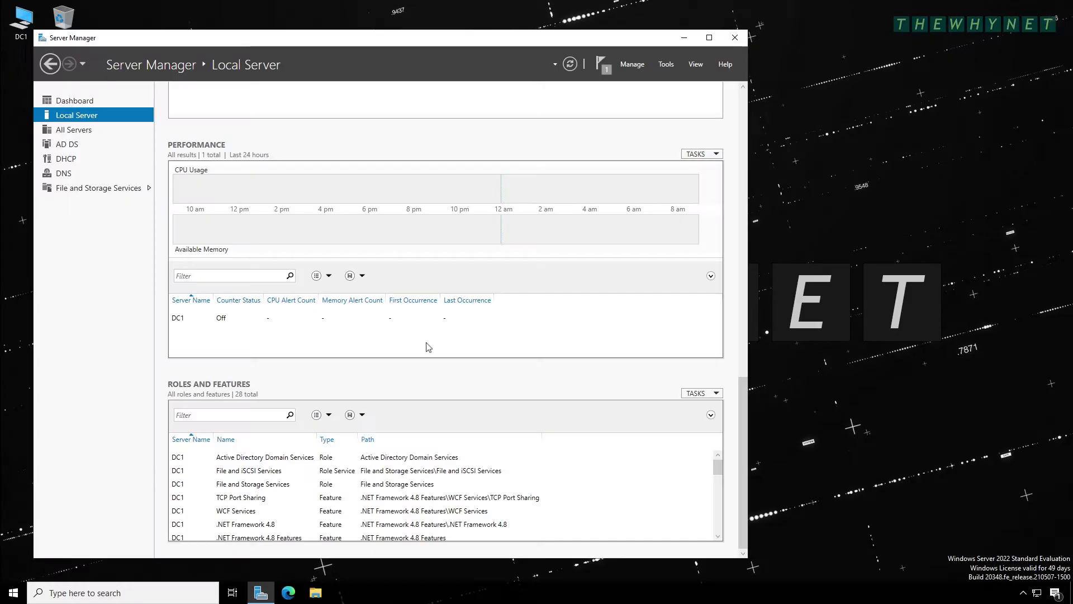
{"action": "left_click", "coordinate": [665, 64]}
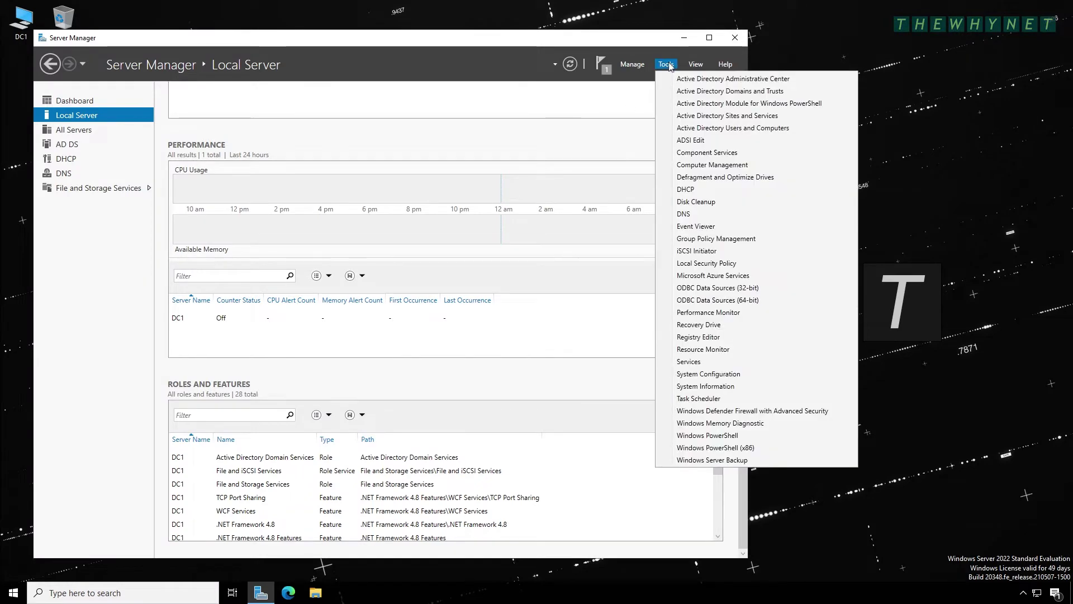
{"action": "left_click", "coordinate": [769, 460]}
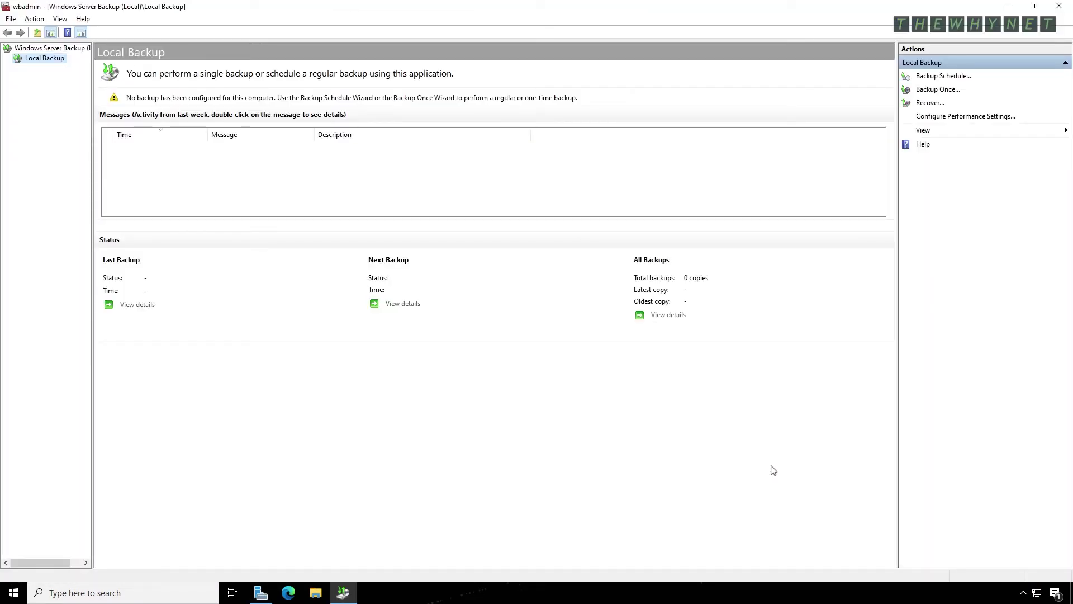
Start the Backup Schedule Wizard from the Local Backup context menu.
{"action": "right_click", "coordinate": [37, 62]}
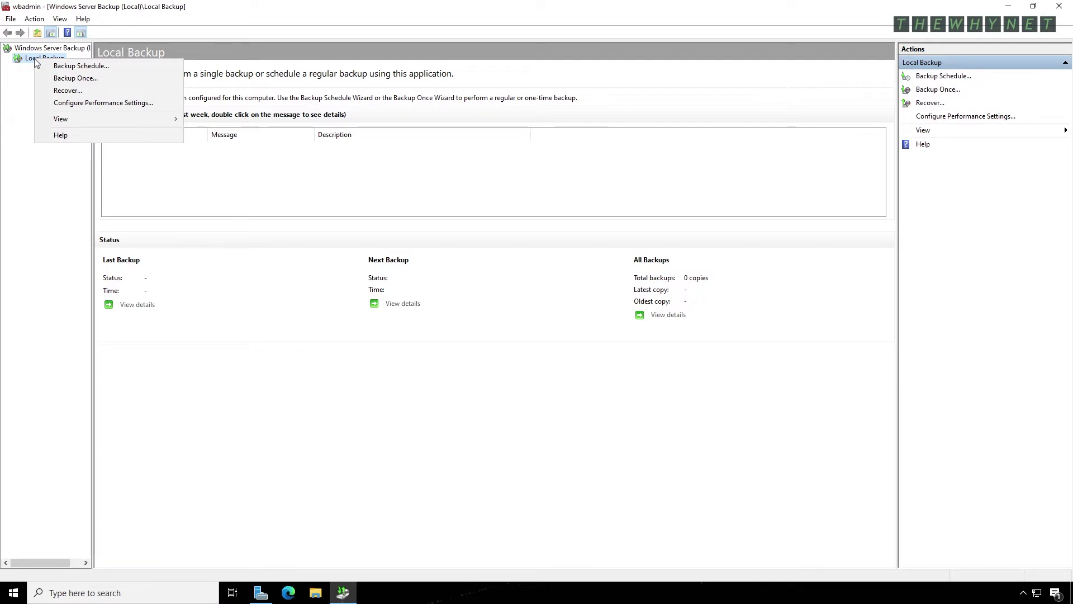
{"action": "left_click", "coordinate": [79, 65]}
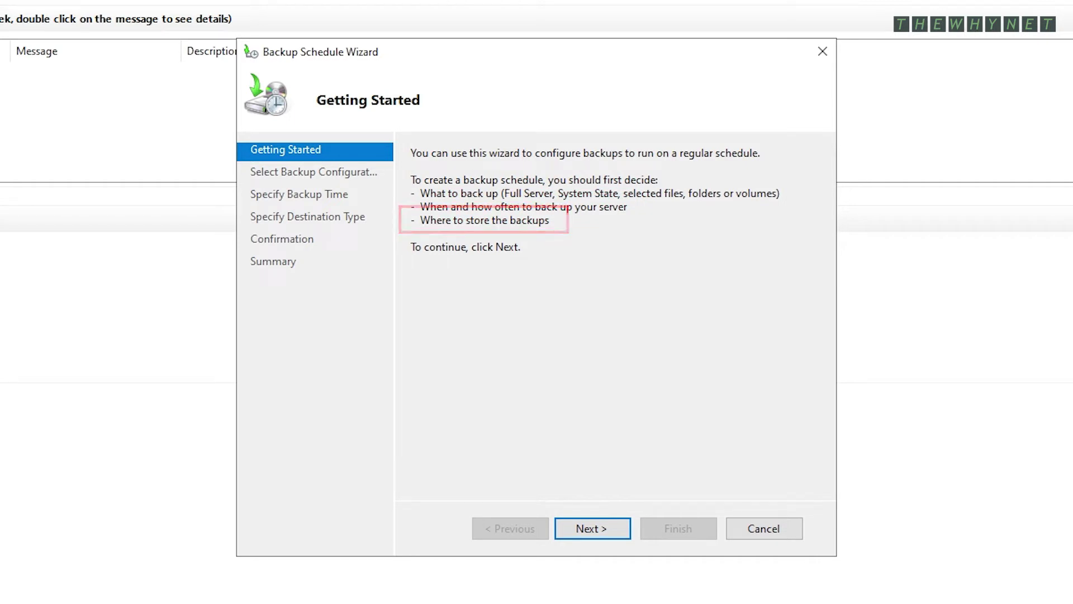
Choose a custom configuration backing up only C:\Users, without bare metal recovery or other volumes.
{"action": "left_click", "coordinate": [597, 532]}
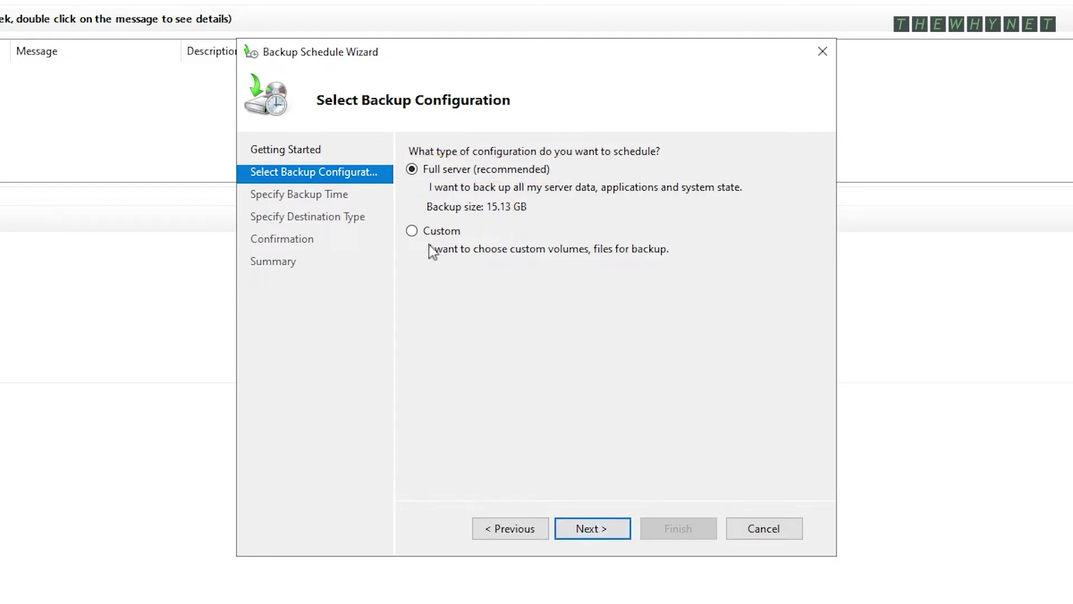
{"action": "left_click", "coordinate": [421, 230]}
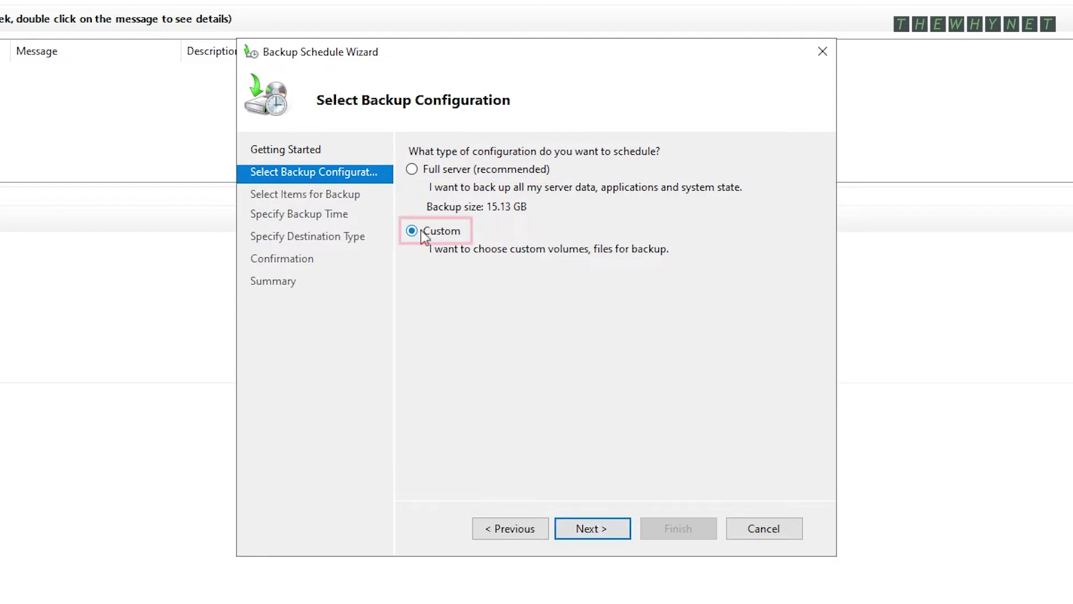
{"action": "left_click", "coordinate": [585, 539]}
{"action": "left_click", "coordinate": [622, 437]}
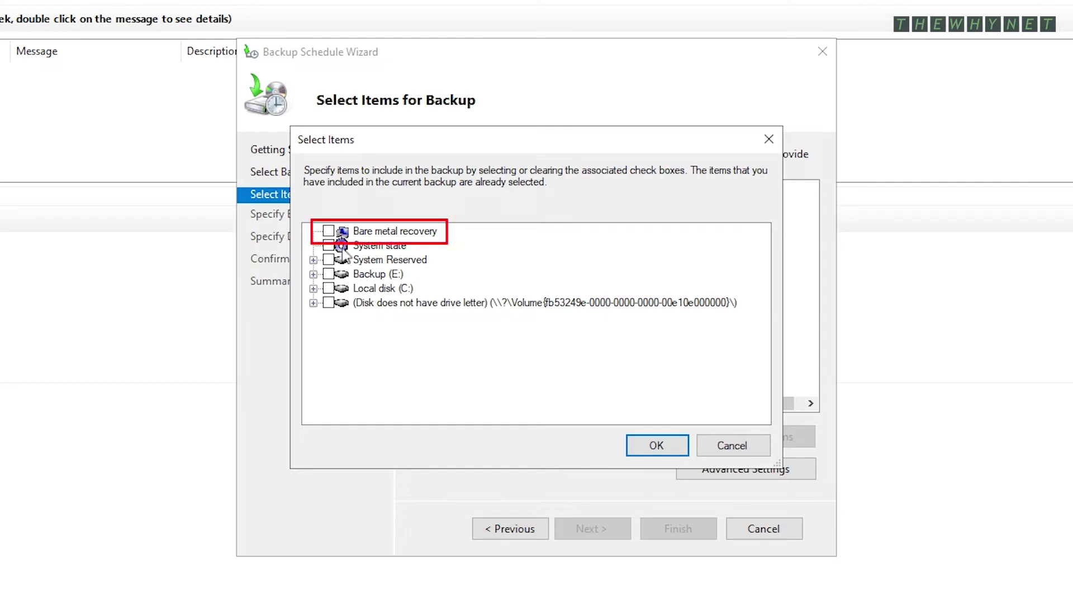
{"action": "left_click", "coordinate": [328, 231]}
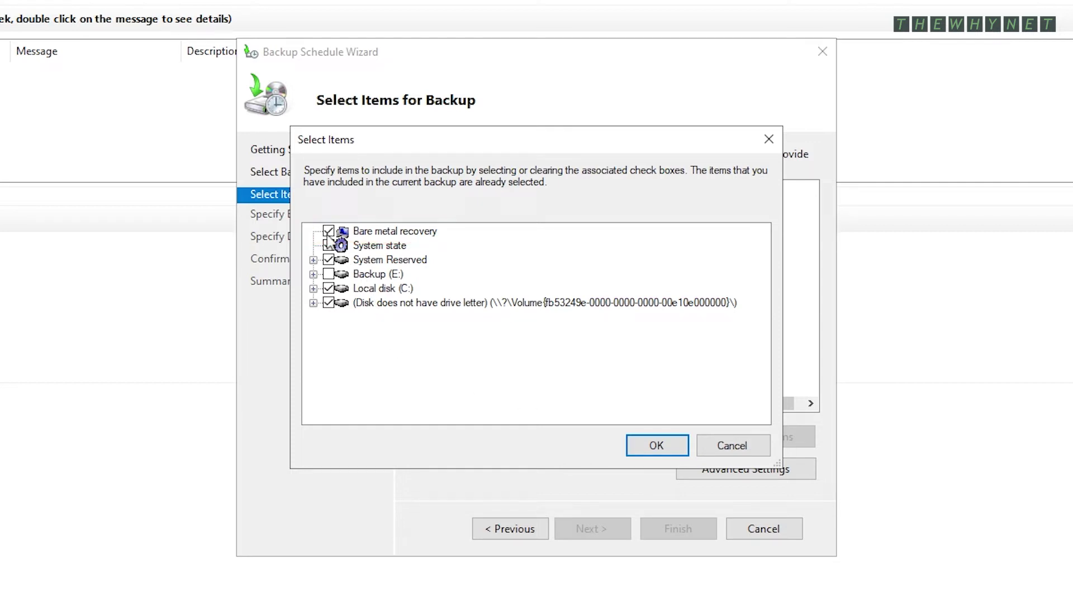
{"action": "left_click", "coordinate": [328, 231]}
{"action": "left_click", "coordinate": [328, 302]}
{"action": "left_click", "coordinate": [314, 288]}
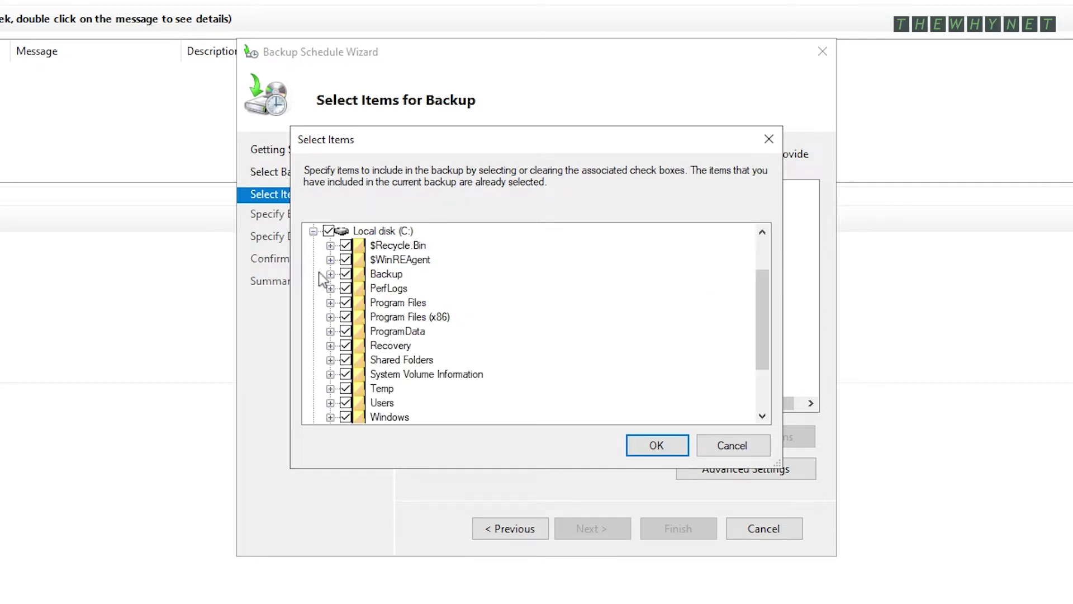
{"action": "left_click", "coordinate": [328, 231]}
{"action": "left_click", "coordinate": [346, 402]}
{"action": "left_click", "coordinate": [656, 445]}
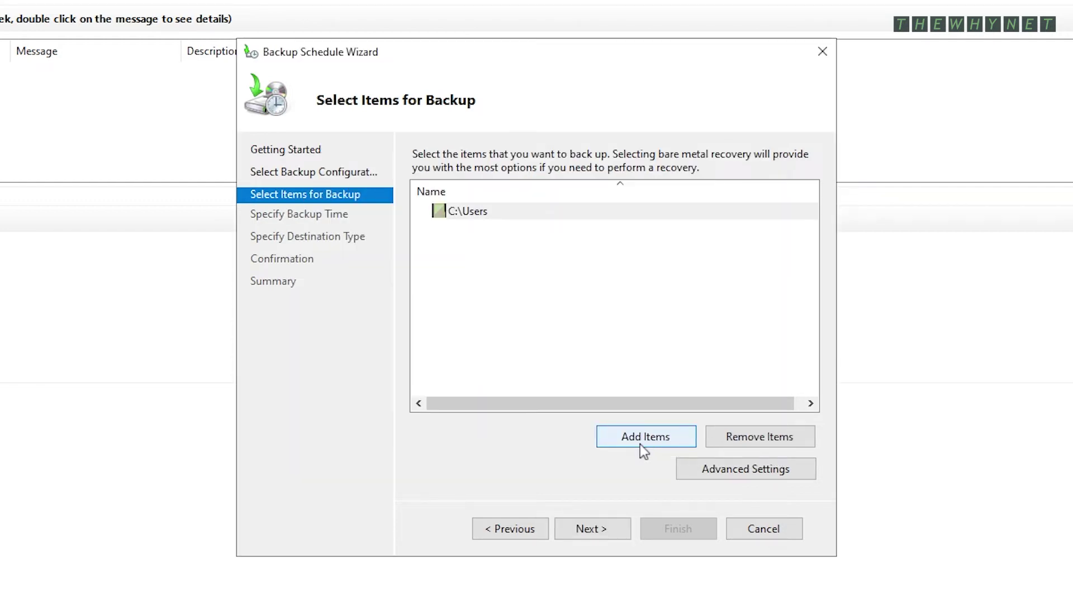
{"action": "left_click", "coordinate": [596, 529]}
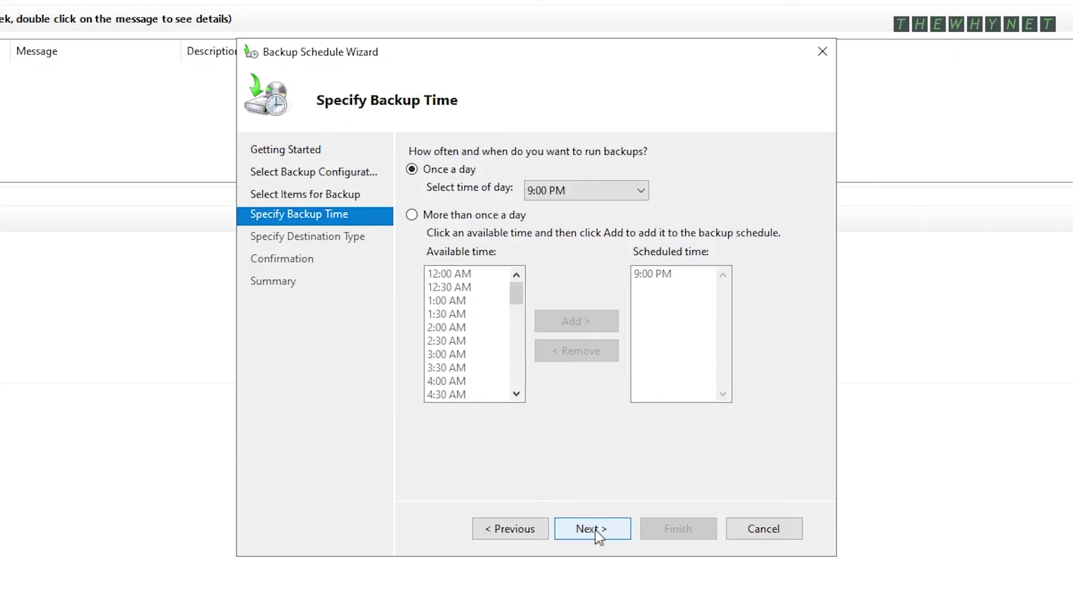
Schedule the backup to run once daily at 11:00 PM.
{"action": "left_click", "coordinate": [624, 197]}
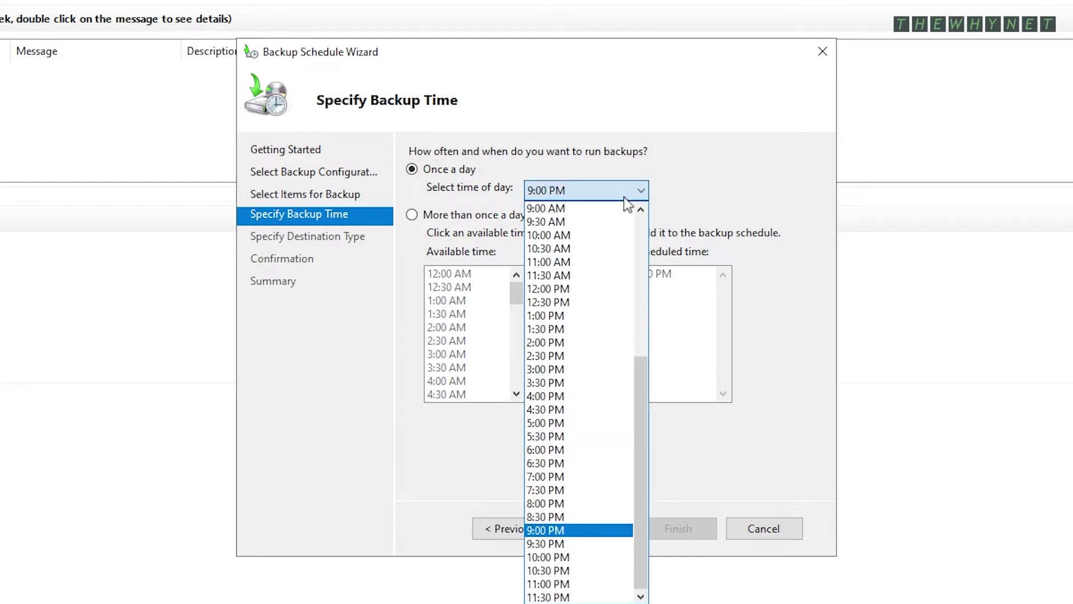
{"action": "left_click", "coordinate": [588, 584]}
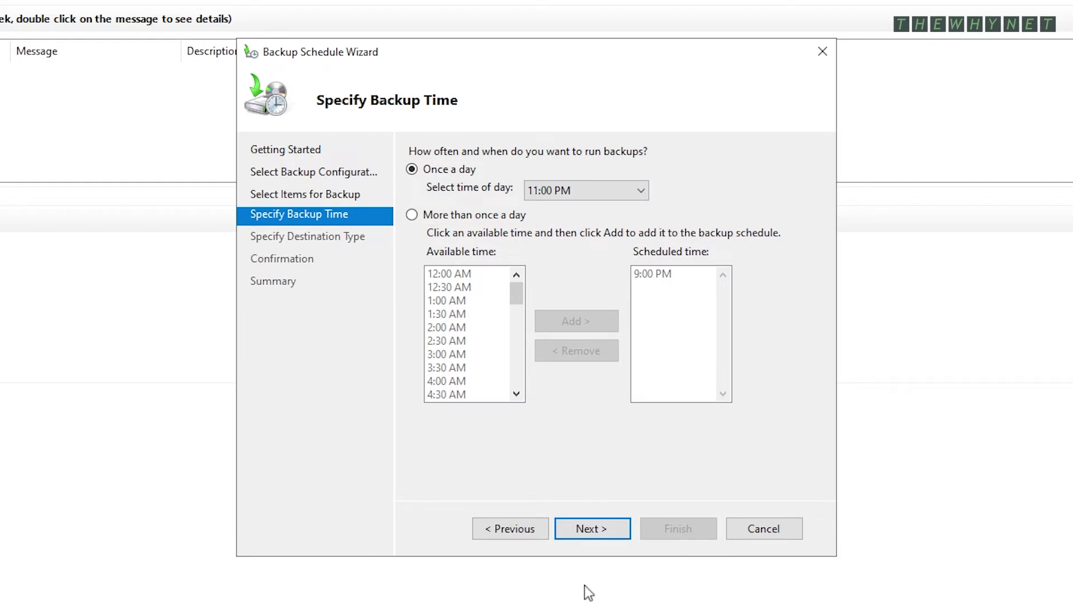
{"action": "left_click", "coordinate": [608, 528]}
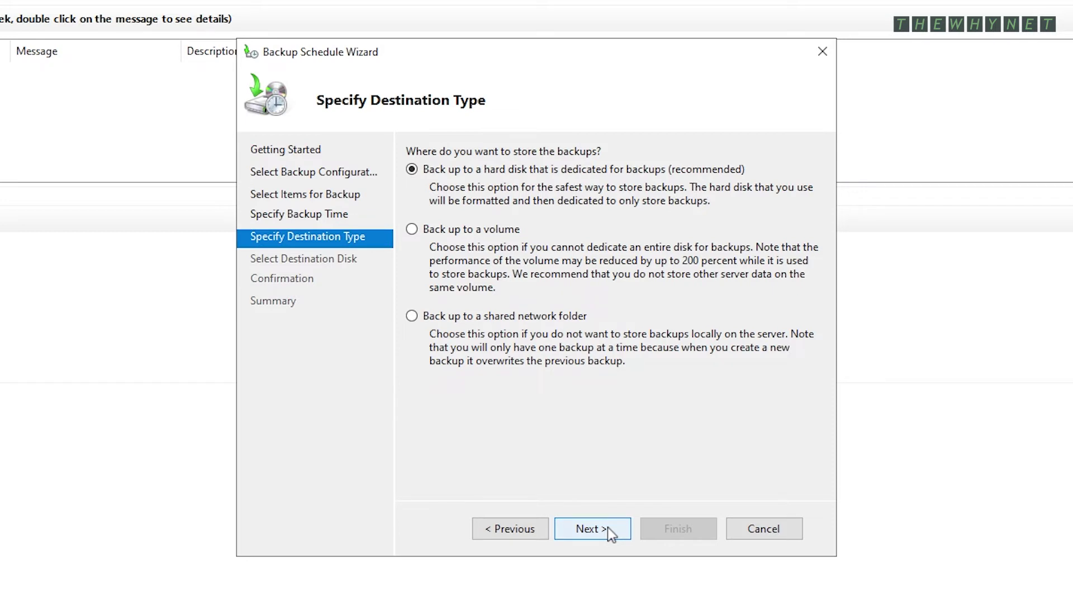
Use a dedicated backup disk, choosing disk 1 (60 GB VBOX HARDDISK, E:) from all available disks.
{"action": "left_click", "coordinate": [608, 527]}
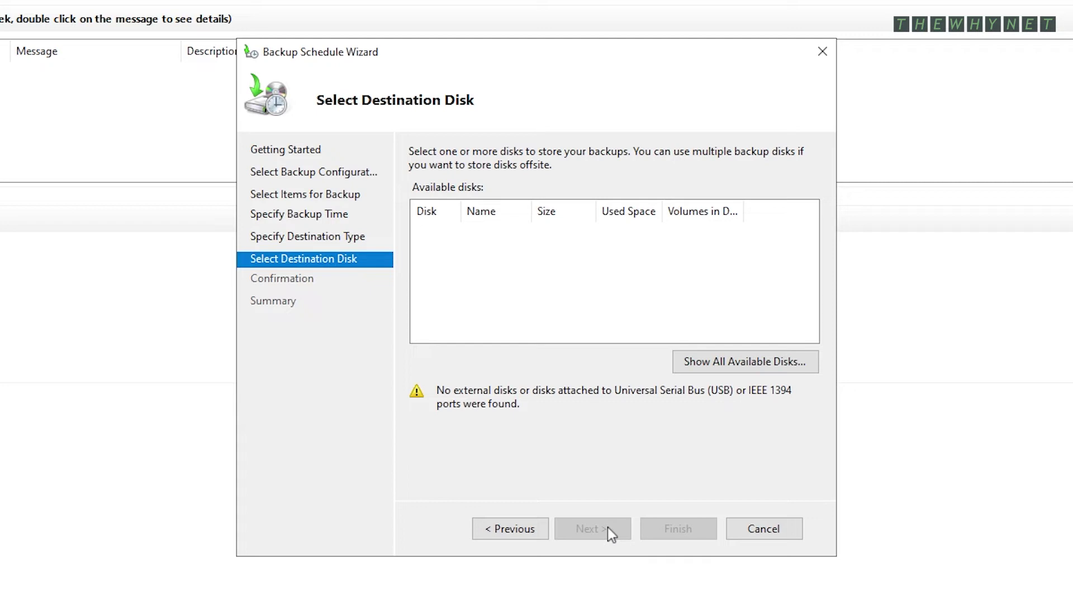
{"action": "left_click", "coordinate": [701, 362]}
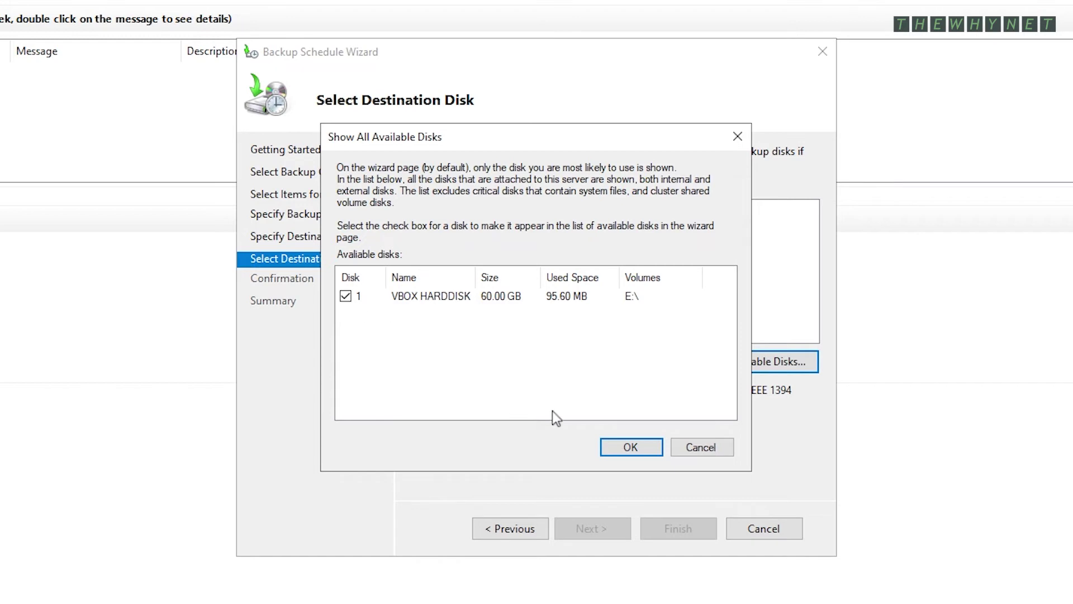
{"action": "left_click", "coordinate": [629, 449]}
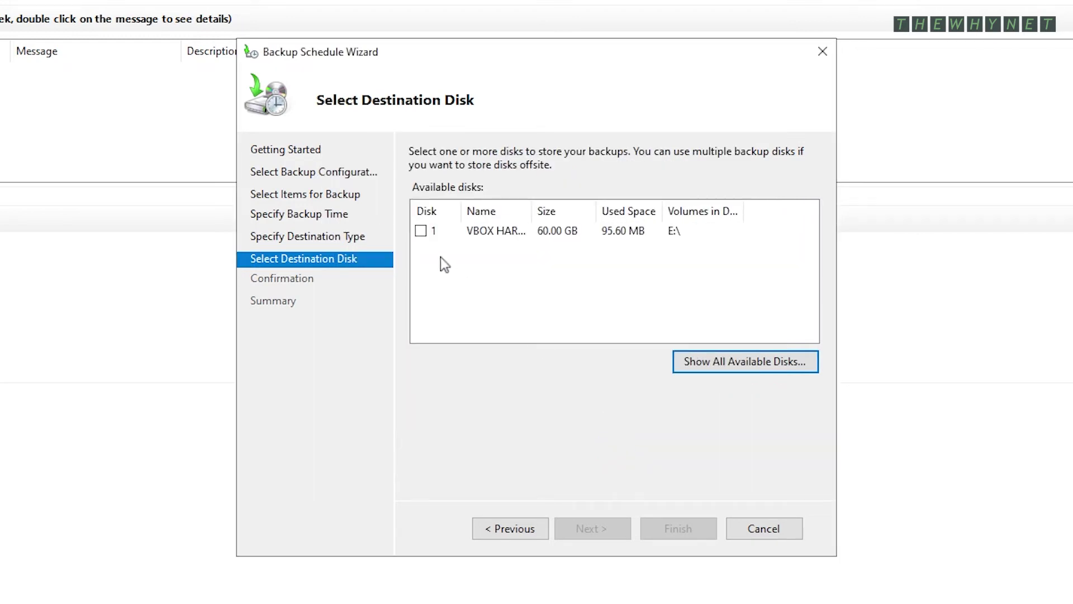
{"action": "left_click", "coordinate": [420, 231]}
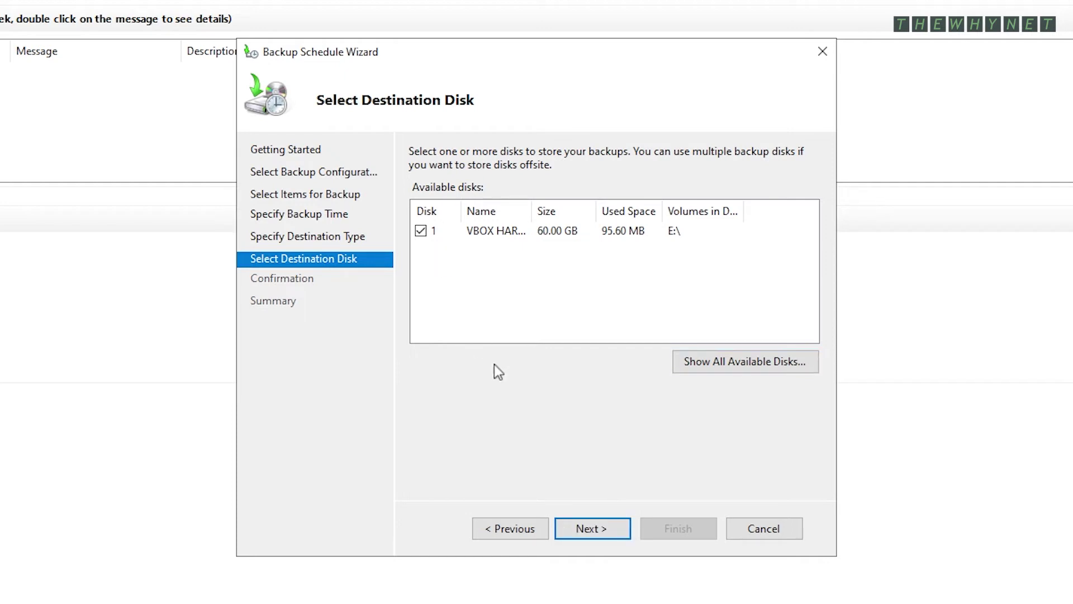
{"action": "left_click", "coordinate": [615, 531]}
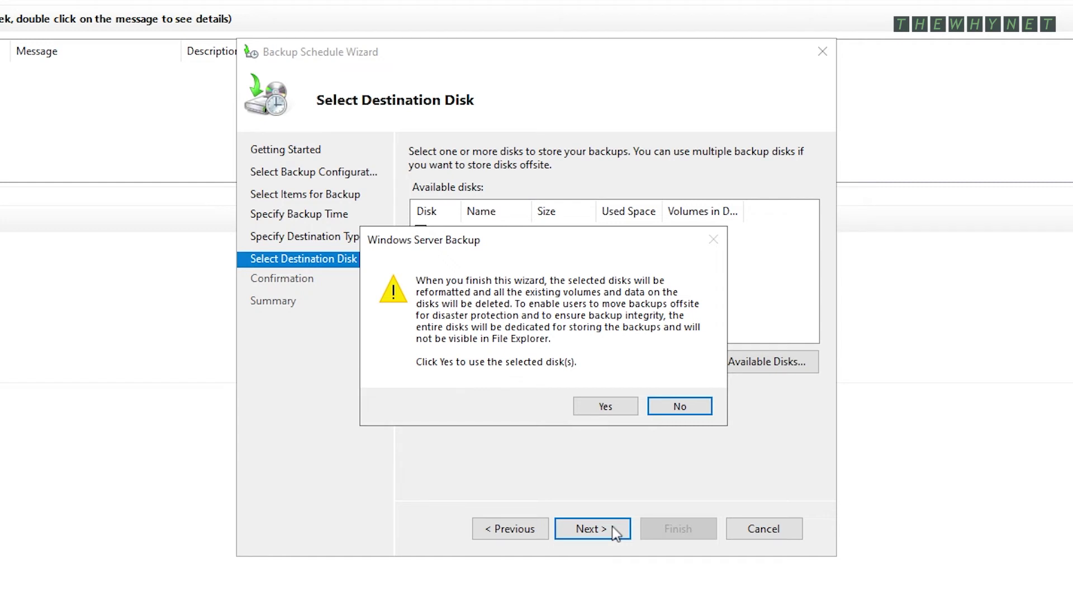
Accept reformatting disk 1 and finish creating the backup schedule.
{"action": "left_click", "coordinate": [608, 413]}
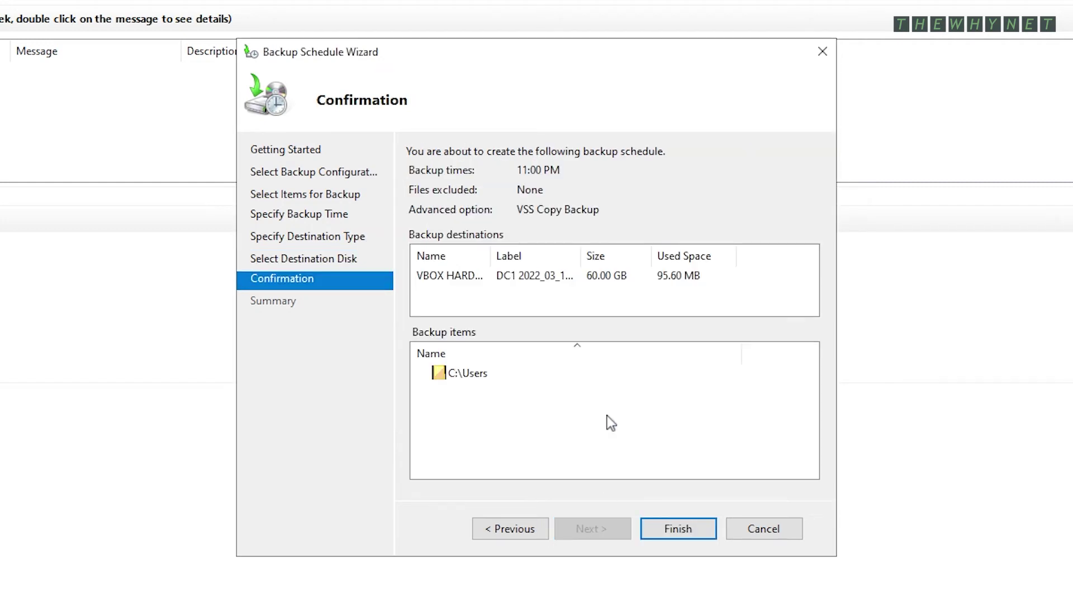
{"action": "left_click", "coordinate": [686, 529]}
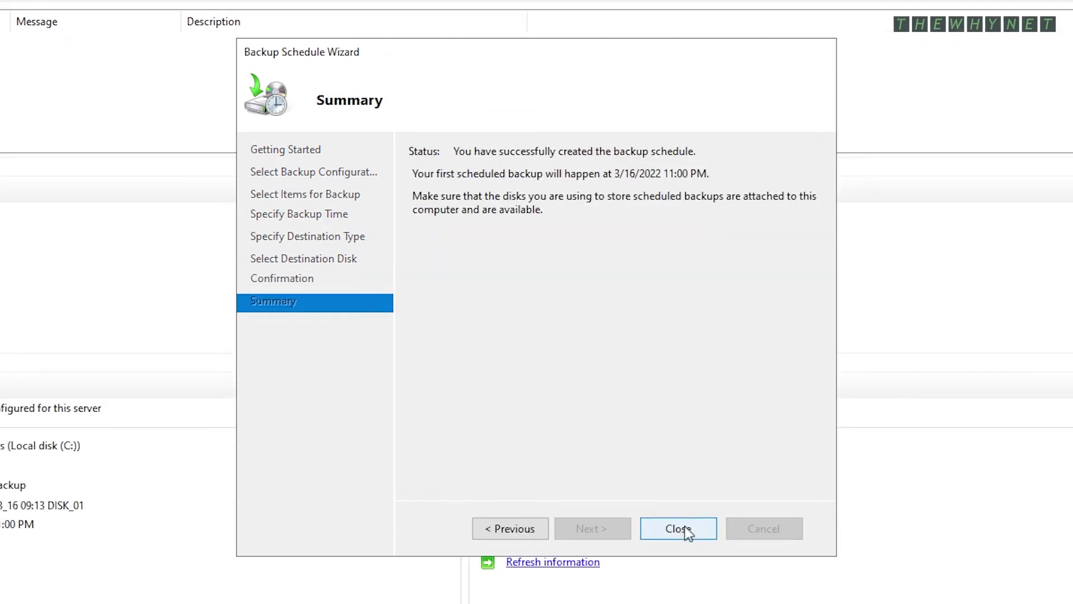
{"action": "left_click", "coordinate": [686, 530]}
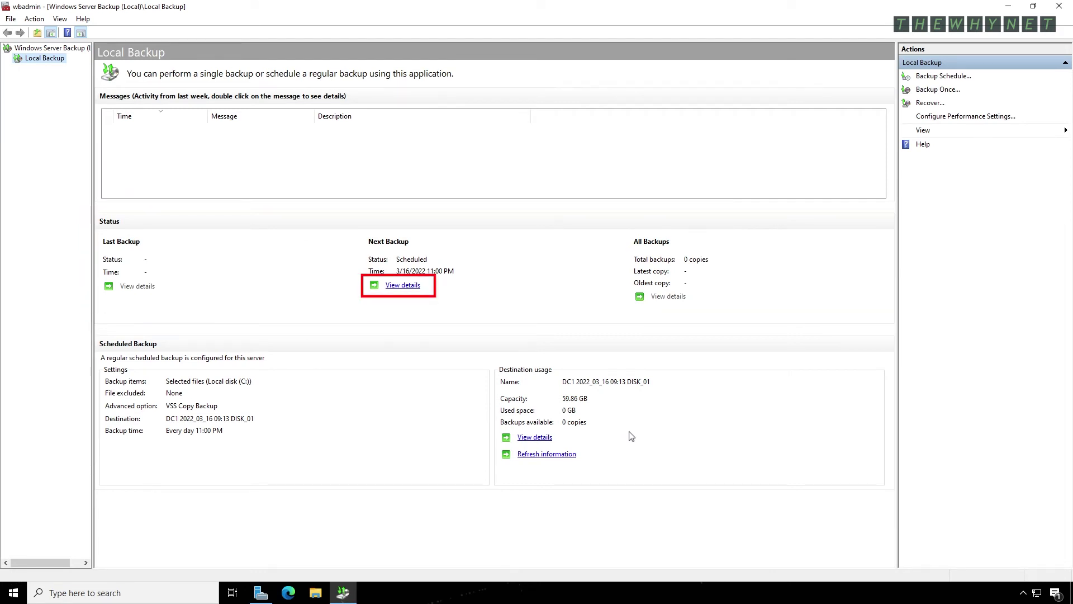
Check the next backup details, showing 3/16/2022 11:00 PM.
{"action": "left_click", "coordinate": [411, 287]}
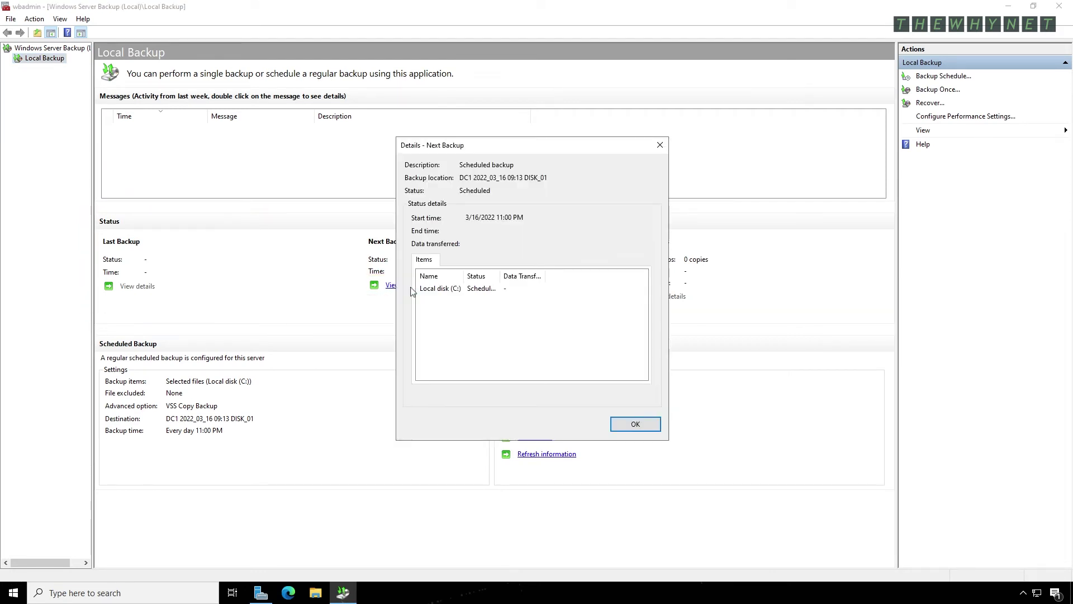
{"action": "left_click", "coordinate": [635, 424]}
{"action": "key", "text": "super"}
Open Task Scheduler at Microsoft\Windows\Backup and try running the WindowsBackup task.
{"action": "type", "text": "task"}
{"action": "key", "text": "Down"}
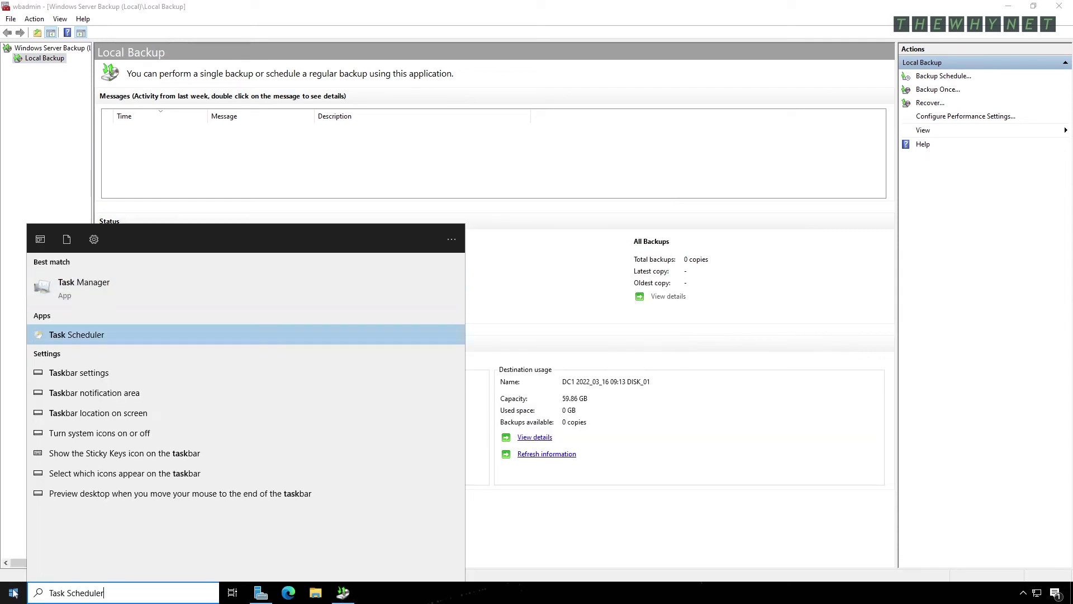
{"action": "key", "text": "Return"}
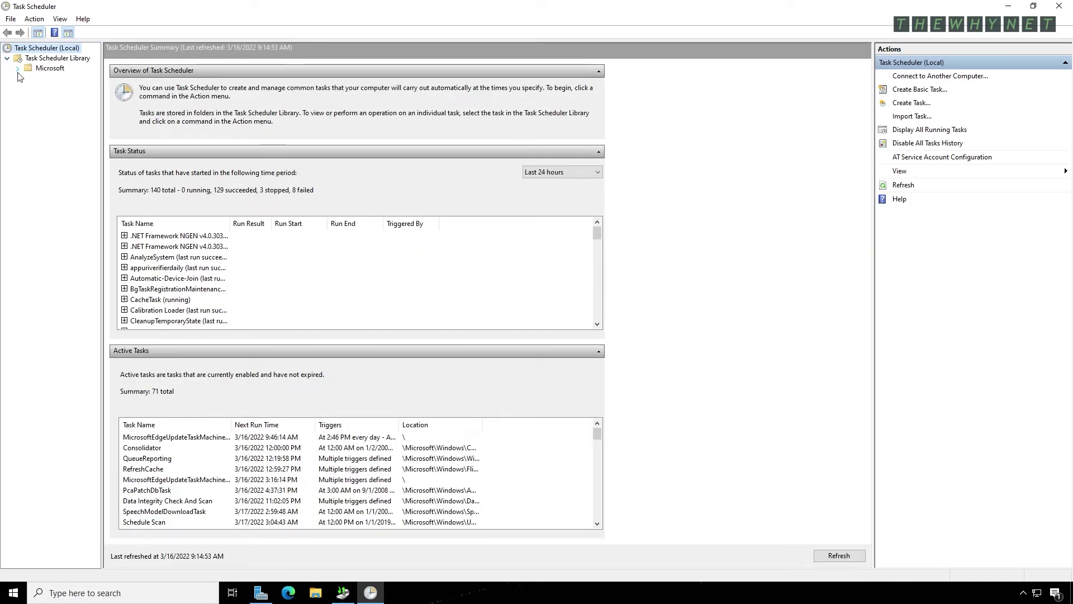
{"action": "left_click", "coordinate": [18, 68]}
{"action": "left_click", "coordinate": [28, 88]}
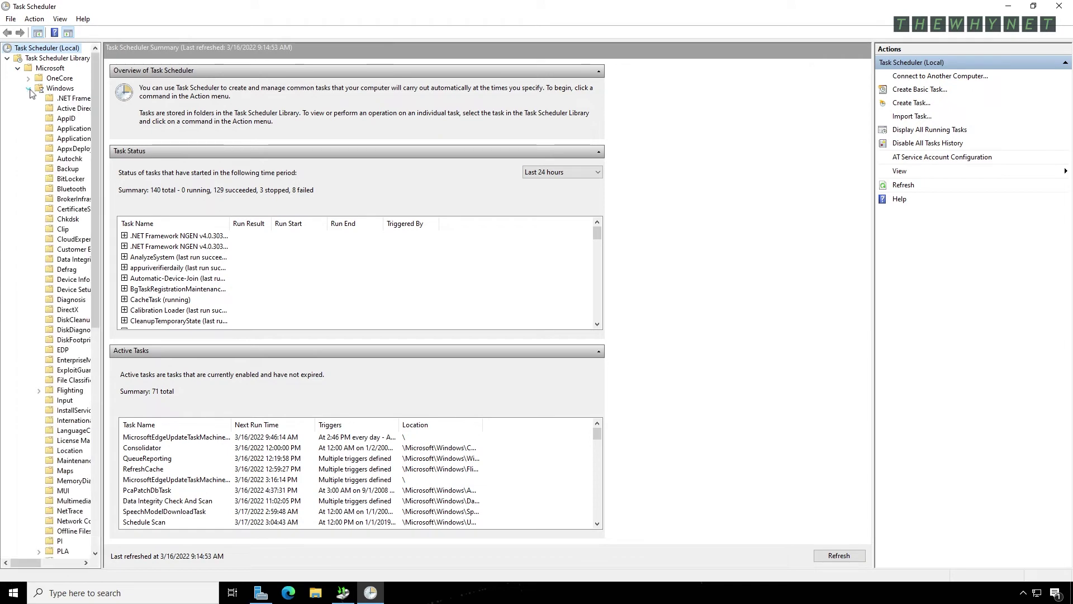
{"action": "left_click", "coordinate": [54, 169]}
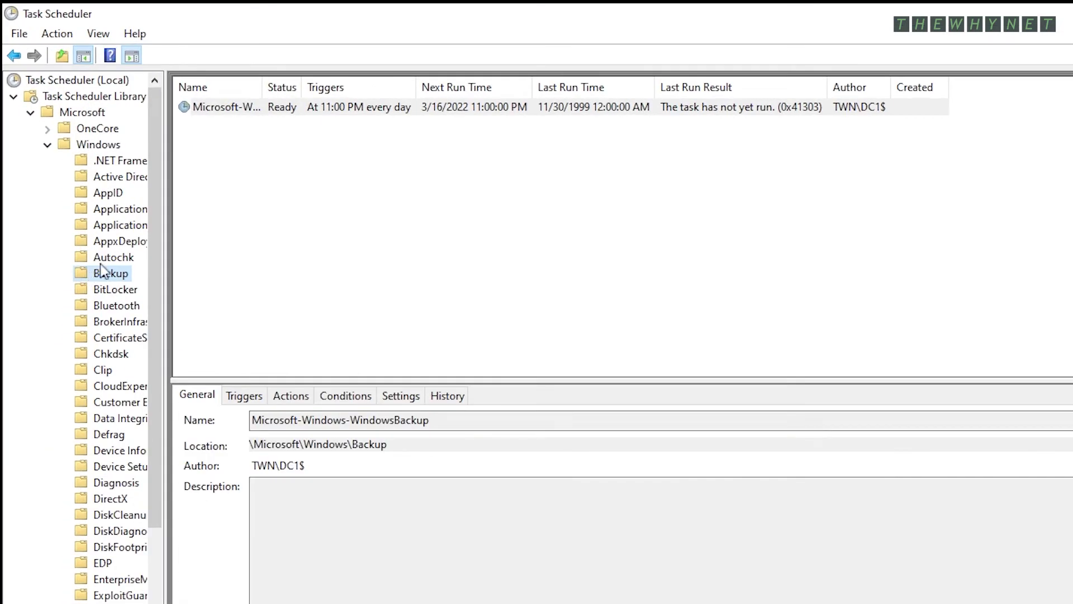
{"action": "double_click", "coordinate": [262, 87]}
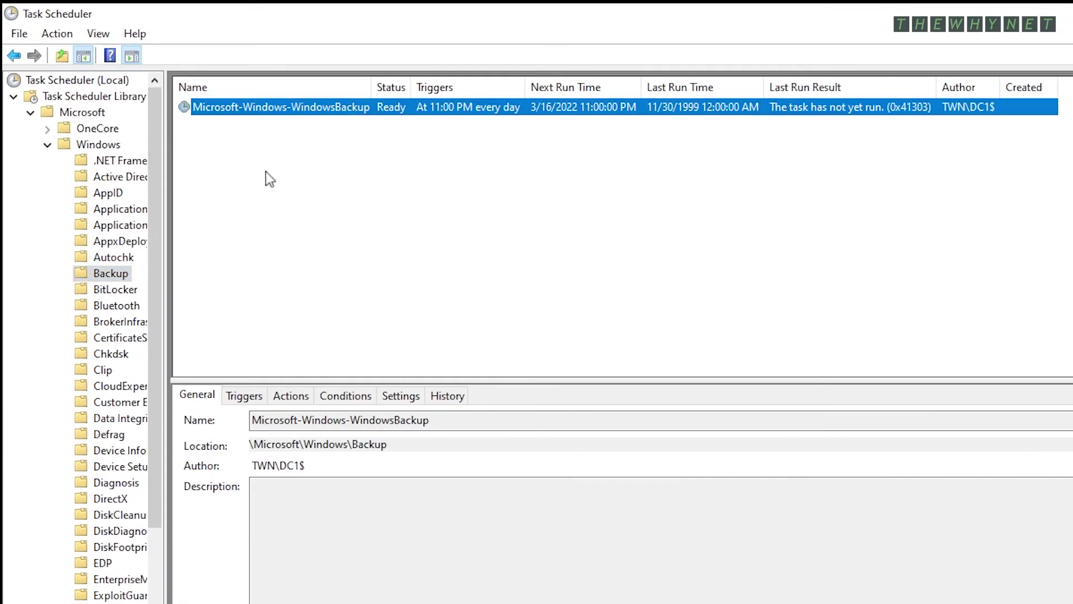
{"action": "right_click", "coordinate": [280, 111]}
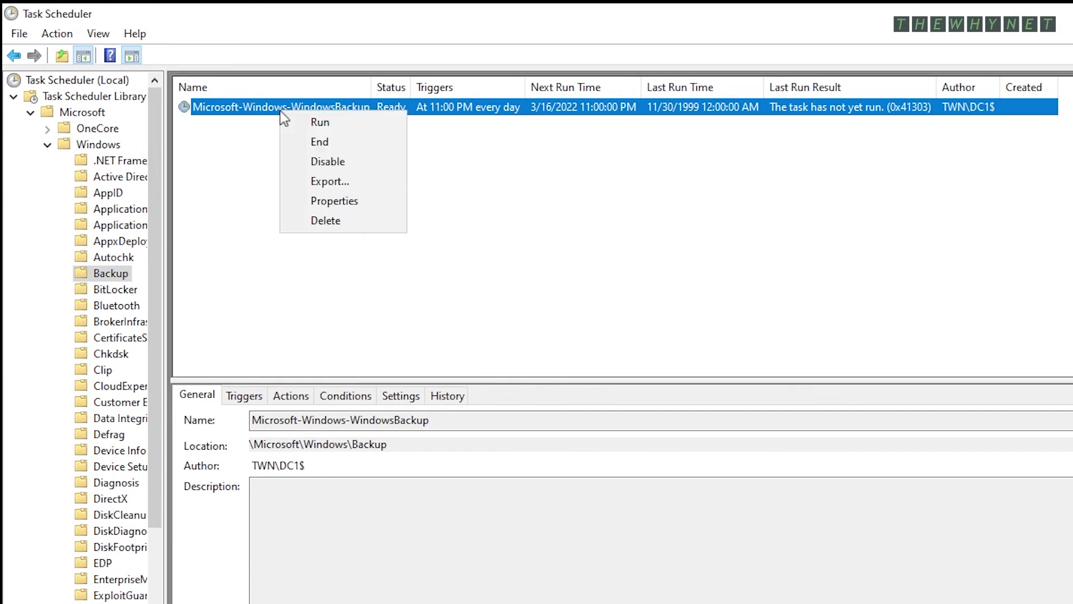
{"action": "left_click", "coordinate": [311, 122]}
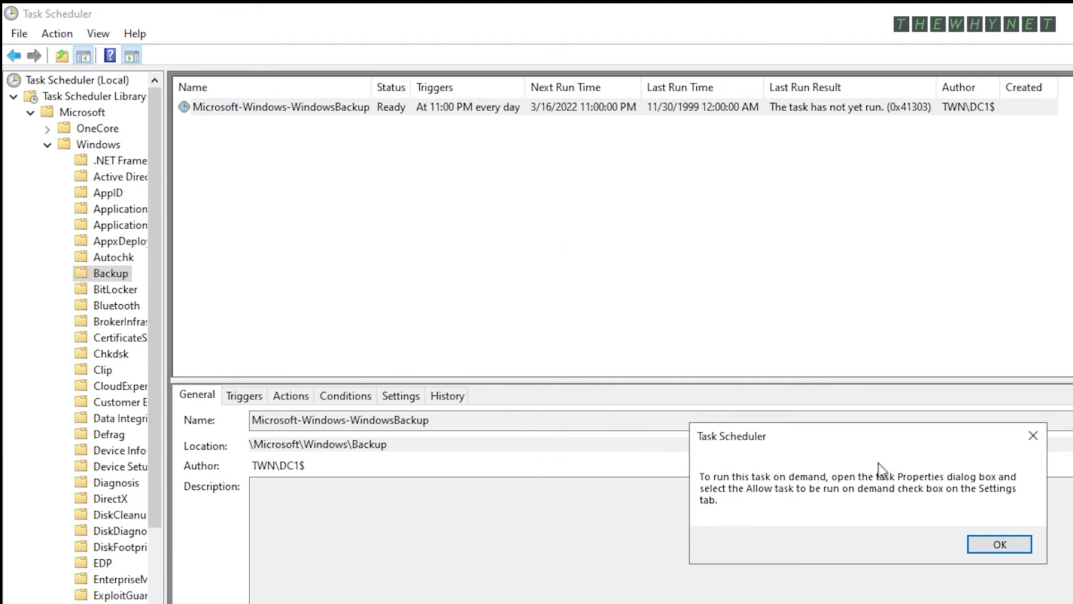
{"action": "left_click", "coordinate": [985, 543]}
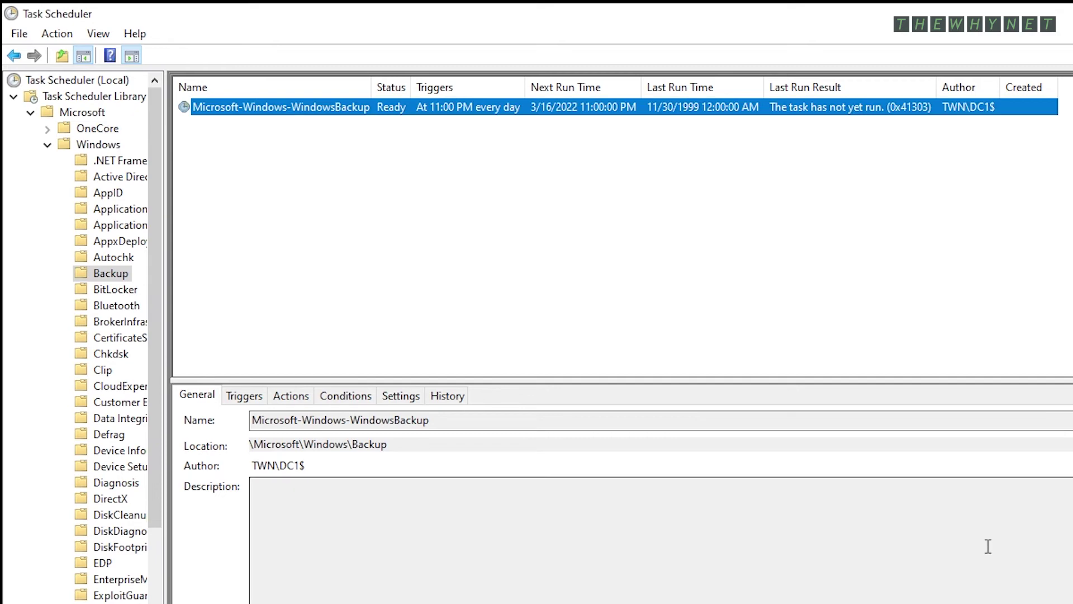
Allow the WindowsBackup task to run on demand, then run it until it shows Running.
{"action": "double_click", "coordinate": [265, 111]}
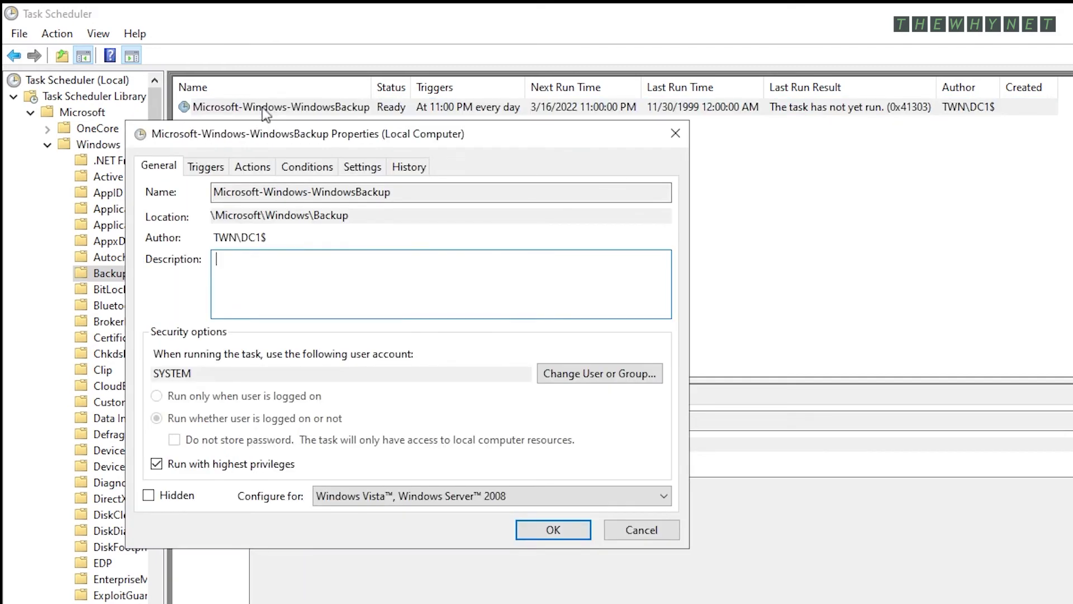
{"action": "left_click", "coordinate": [358, 167]}
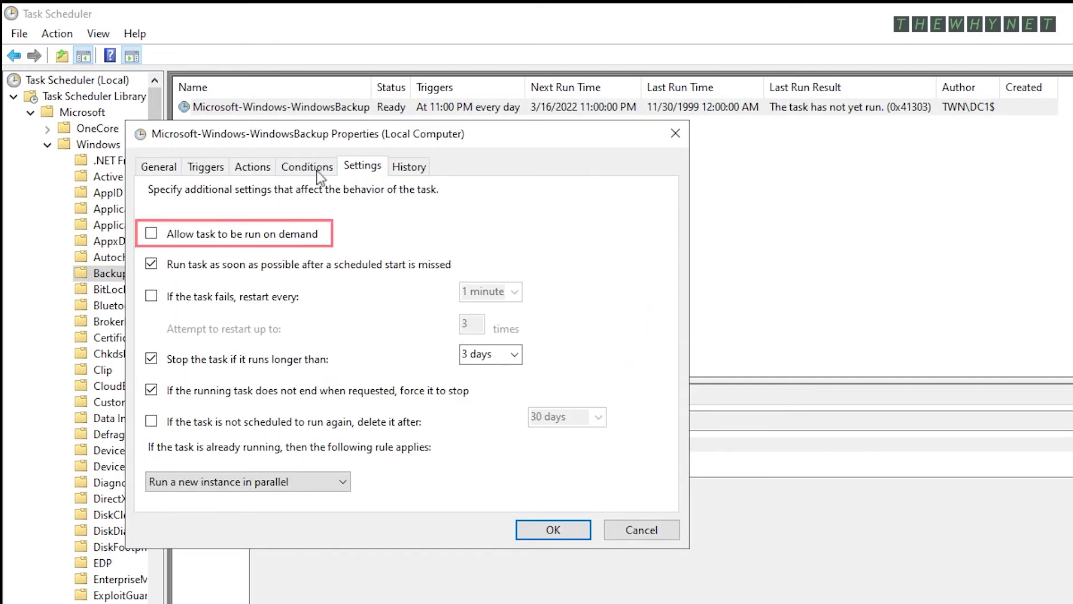
{"action": "left_click", "coordinate": [151, 234]}
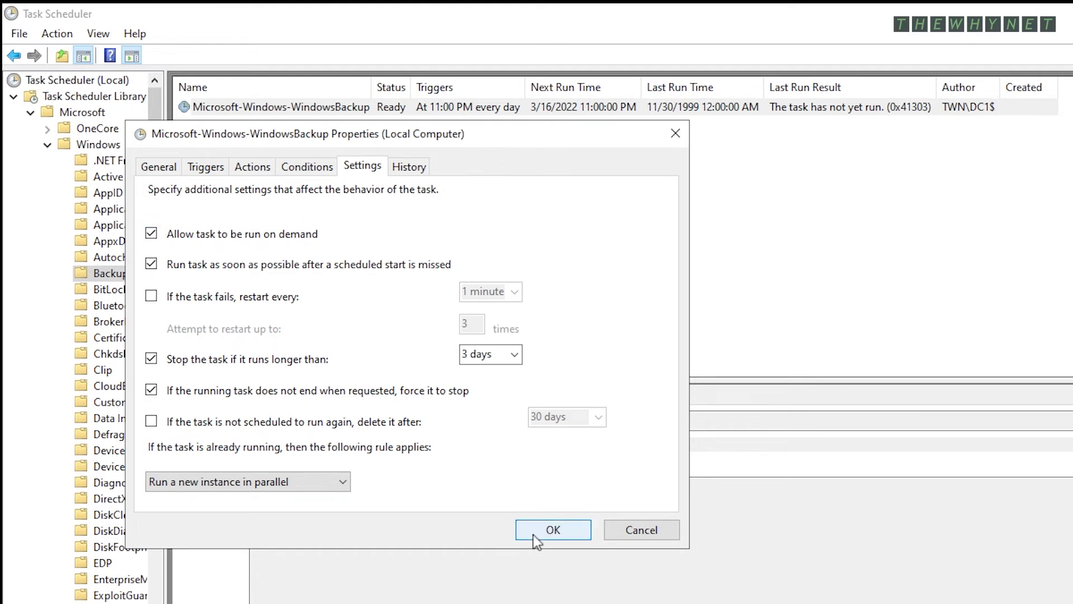
{"action": "left_click", "coordinate": [553, 529]}
{"action": "right_click", "coordinate": [338, 112]}
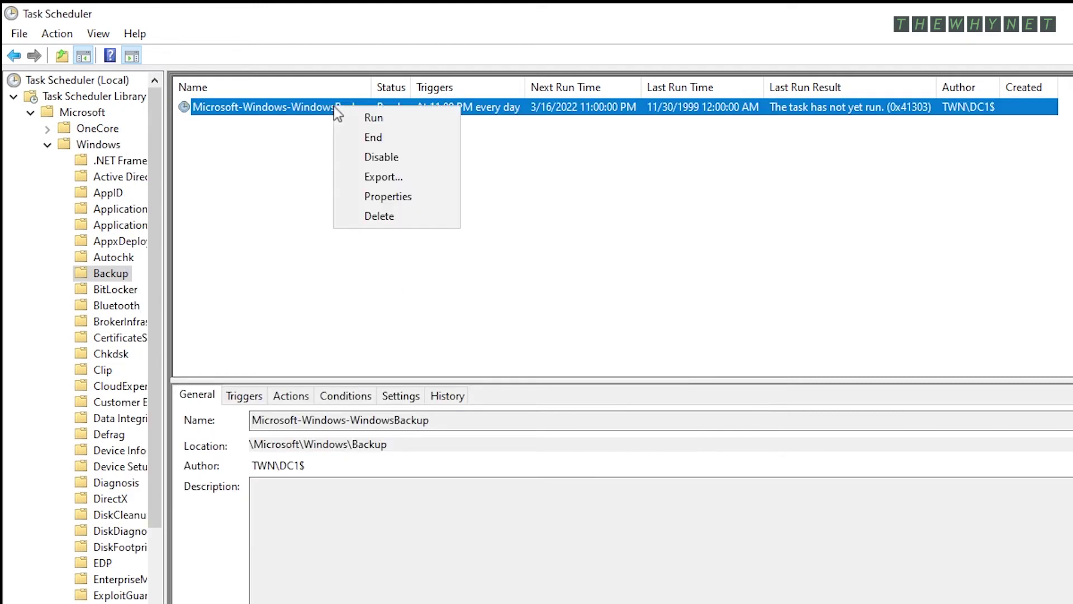
{"action": "left_click", "coordinate": [384, 120]}
{"action": "double_click", "coordinate": [412, 88]}
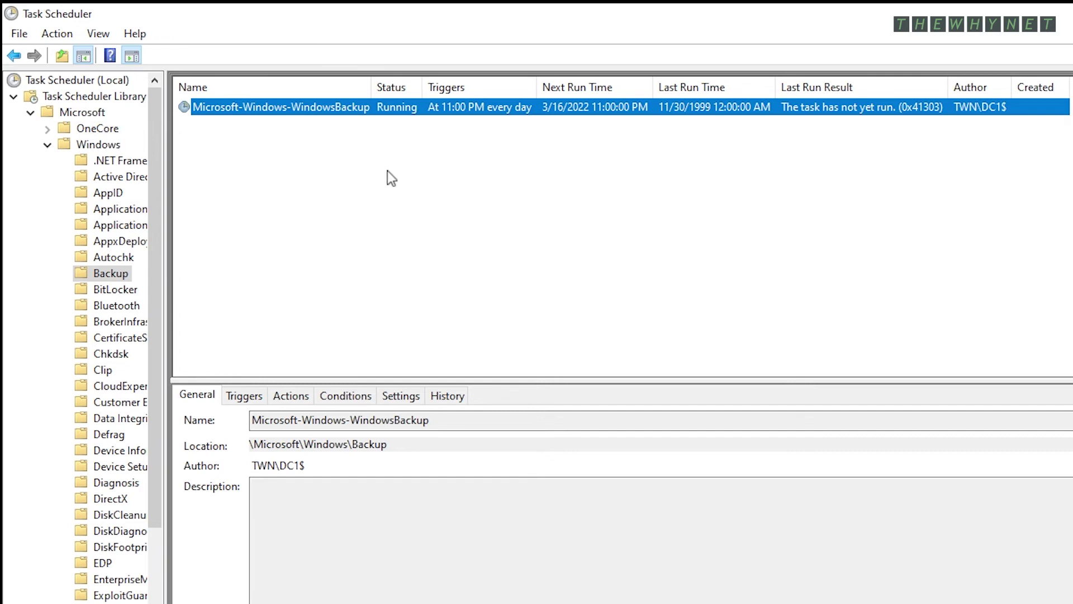
{"action": "key", "text": "super+e"}
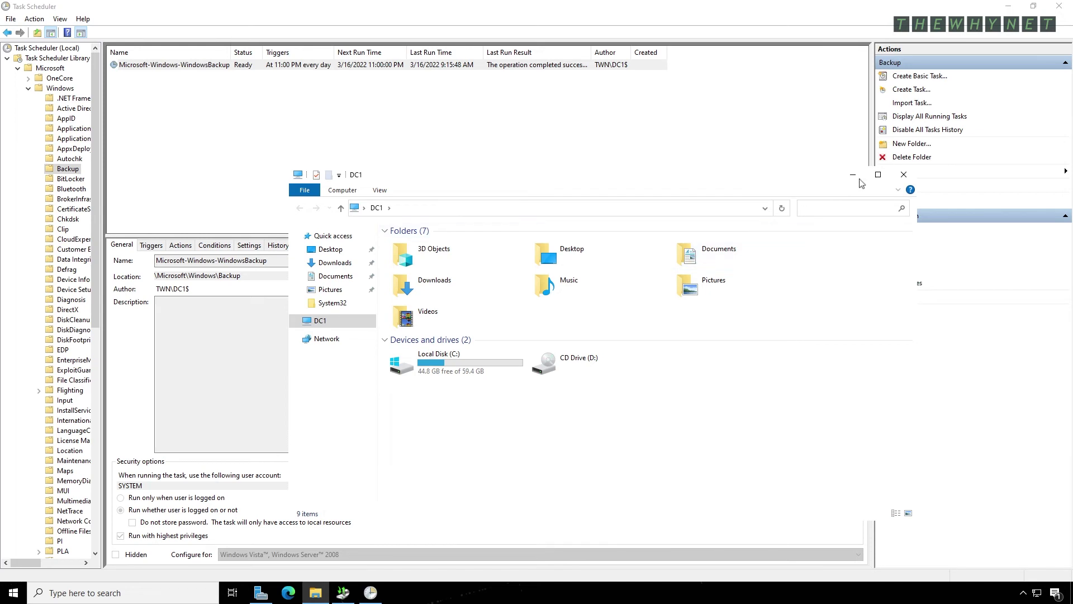
{"action": "left_click", "coordinate": [904, 175]}
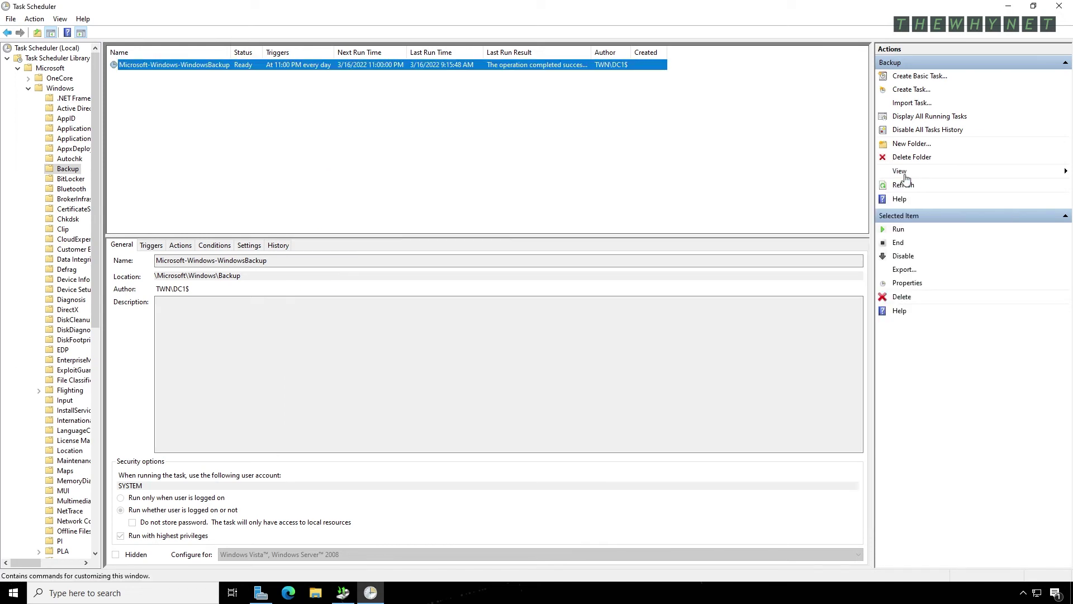
{"action": "left_click", "coordinate": [316, 593]}
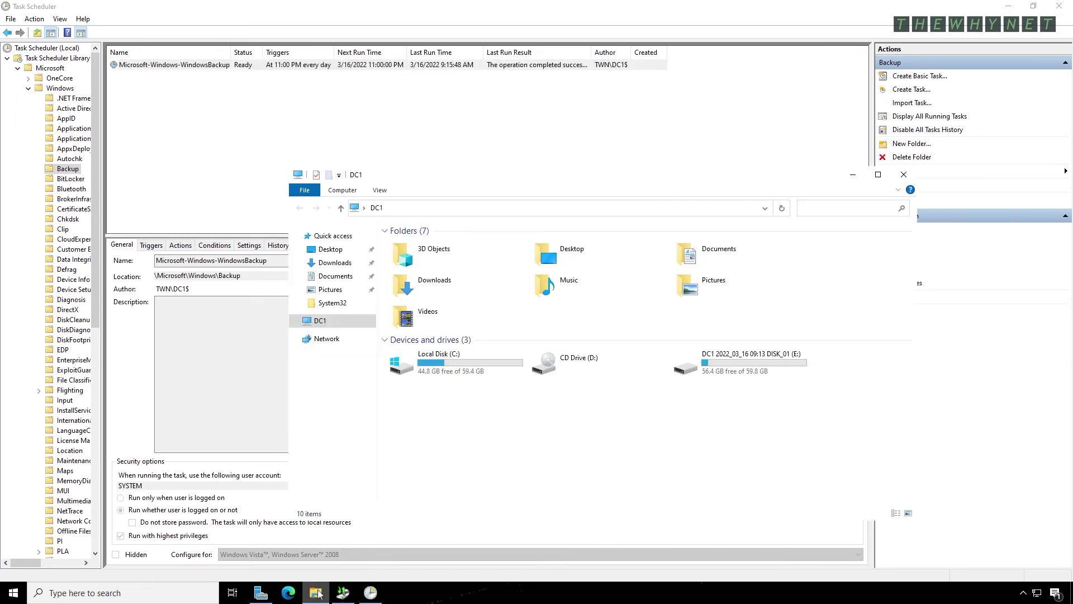
{"action": "double_click", "coordinate": [742, 368]}
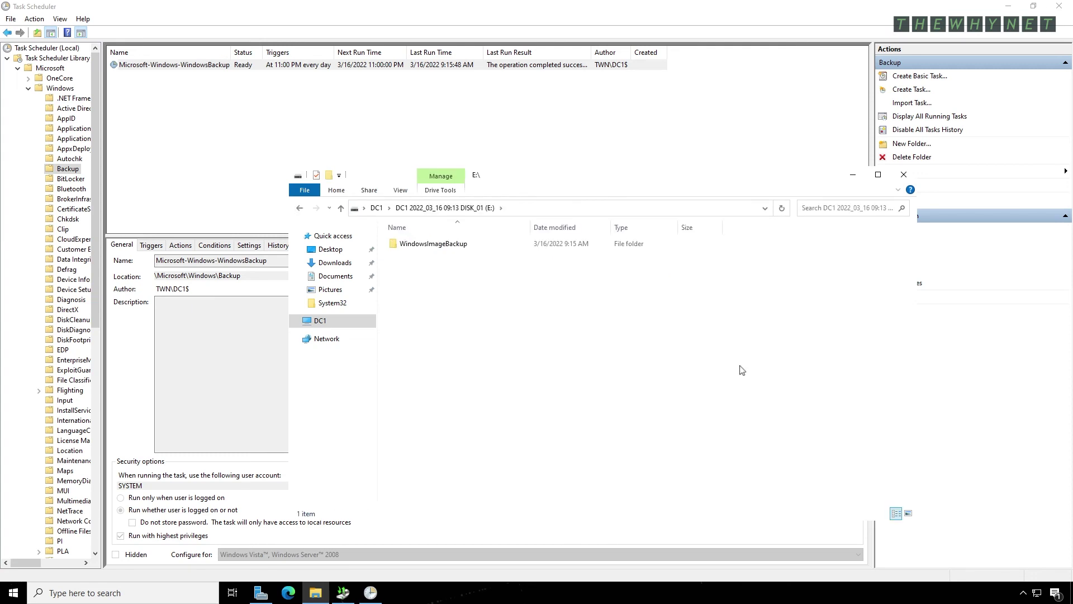
{"action": "double_click", "coordinate": [427, 243]}
{"action": "double_click", "coordinate": [408, 249]}
{"action": "double_click", "coordinate": [505, 249]}
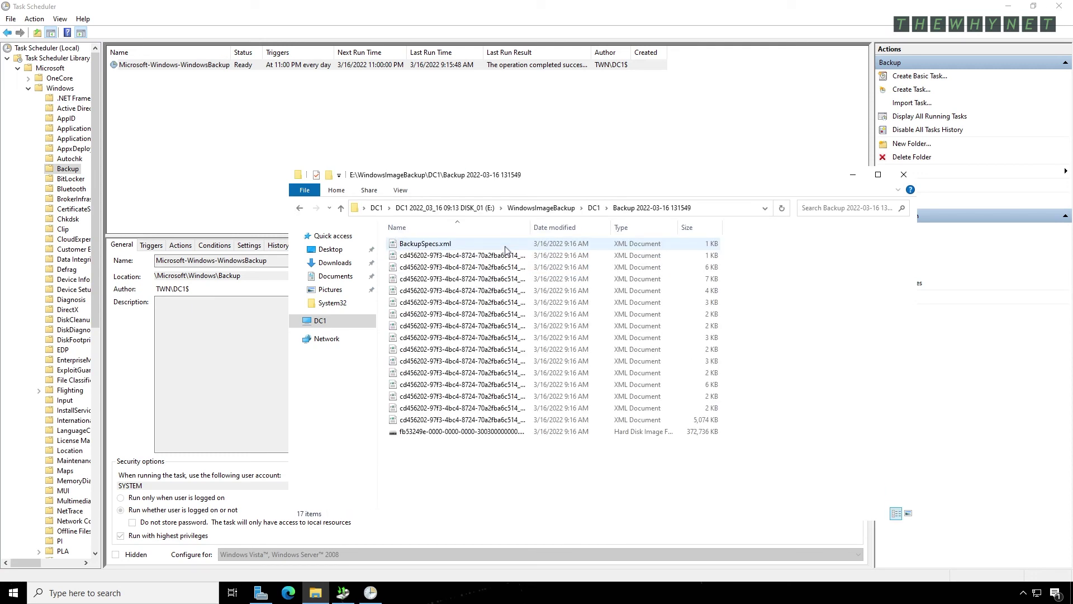
Start a files-and-folders recovery from this server's 3/16/2022 9:15 AM backup.
{"action": "left_click", "coordinate": [904, 175]}
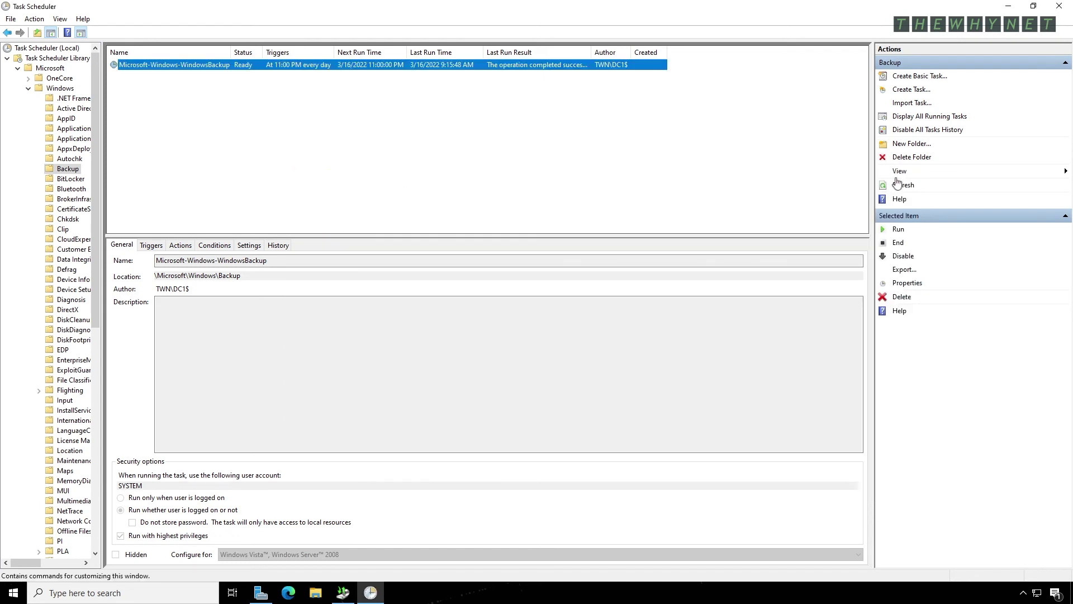
{"action": "left_click", "coordinate": [343, 595]}
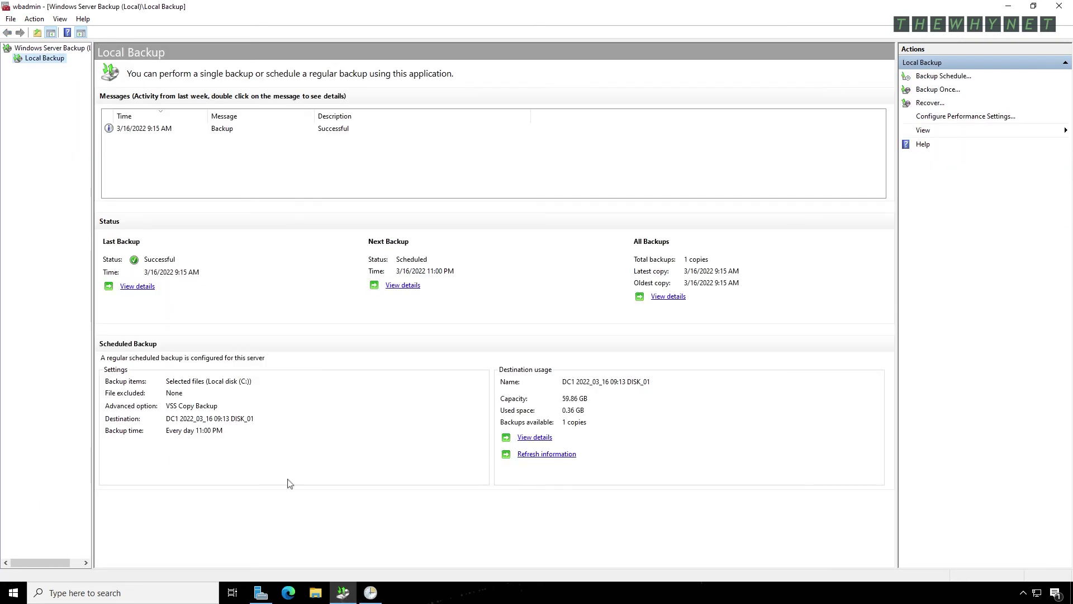
{"action": "right_click", "coordinate": [40, 58]}
{"action": "left_click", "coordinate": [61, 89]}
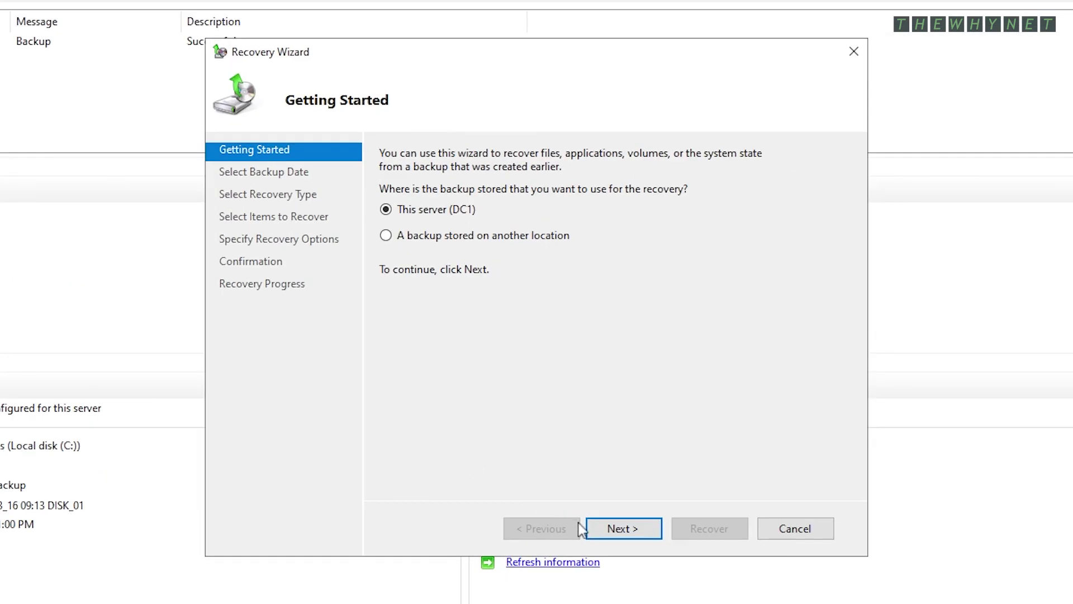
{"action": "left_click", "coordinate": [599, 528]}
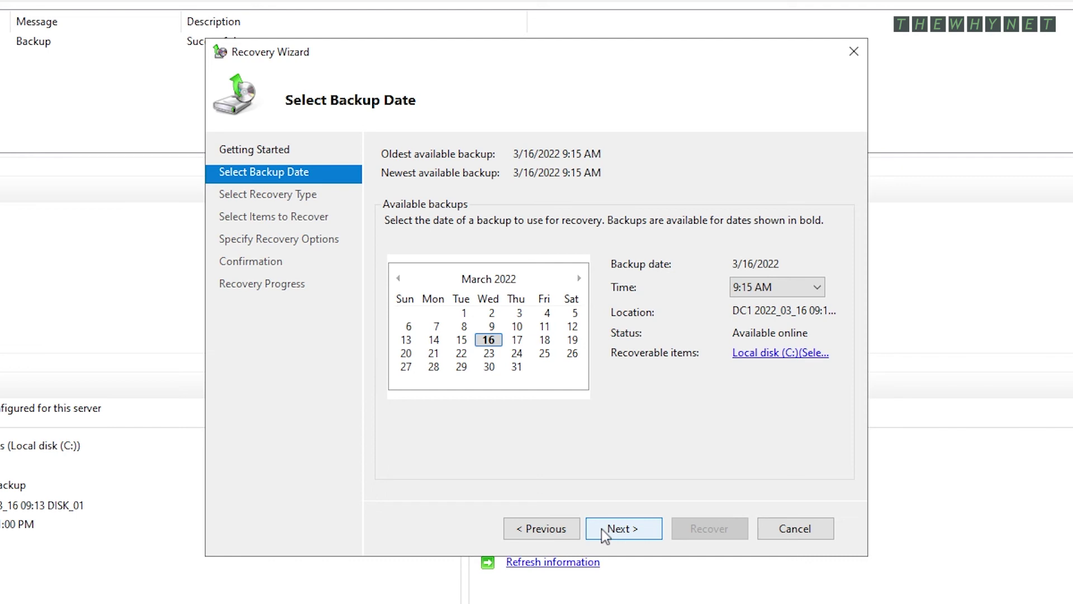
{"action": "left_click", "coordinate": [601, 529]}
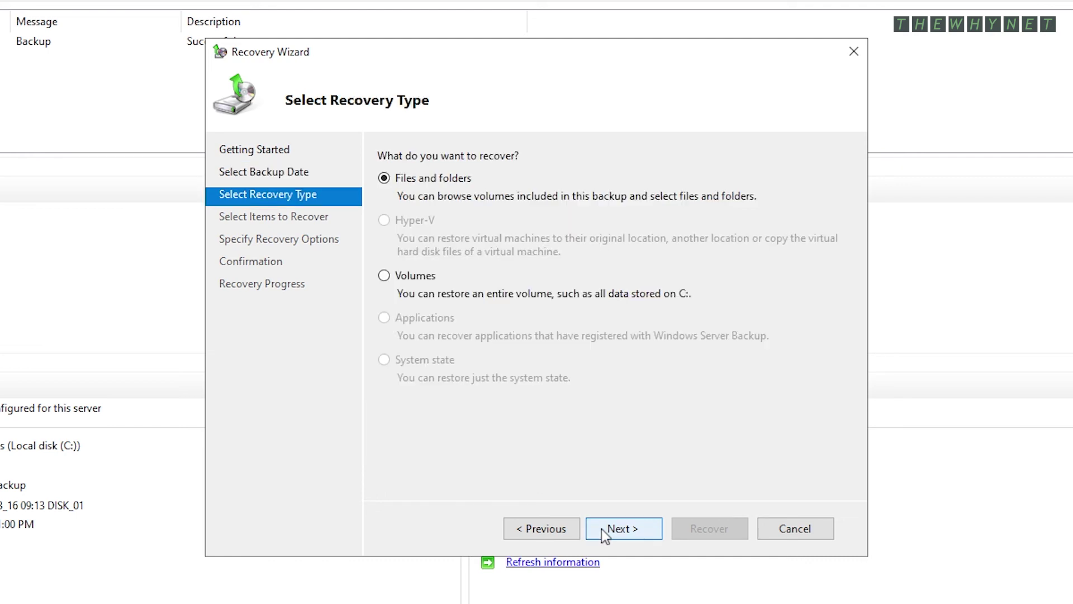
{"action": "left_click", "coordinate": [602, 528]}
Select the Administrator folder under DC1 > Local disk (C:) > Users as the item to recover.
{"action": "left_click", "coordinate": [386, 213]}
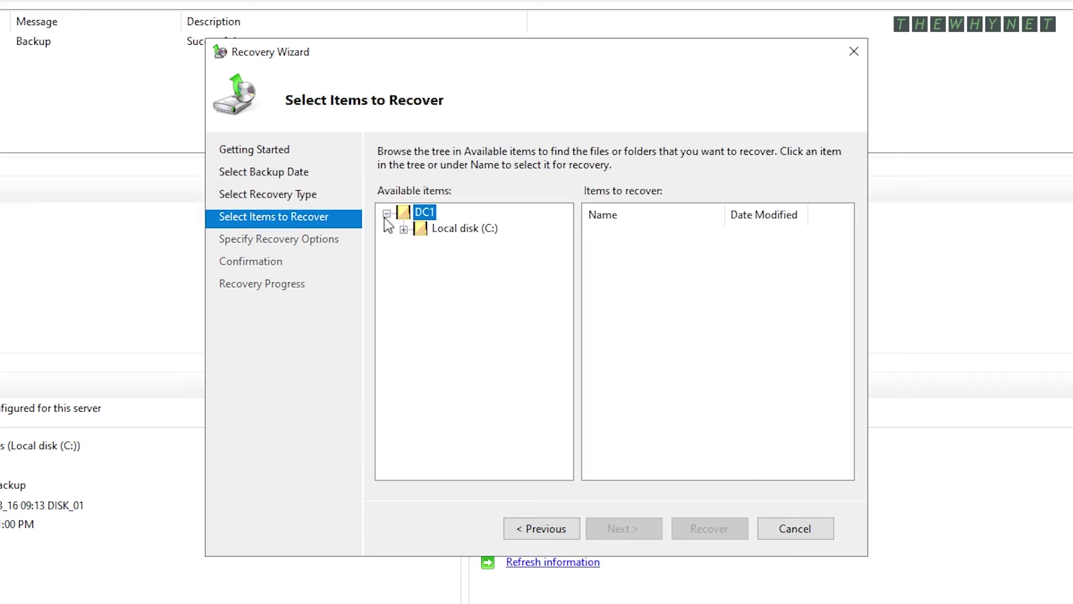
{"action": "left_click", "coordinate": [404, 229]}
{"action": "left_click", "coordinate": [420, 261]}
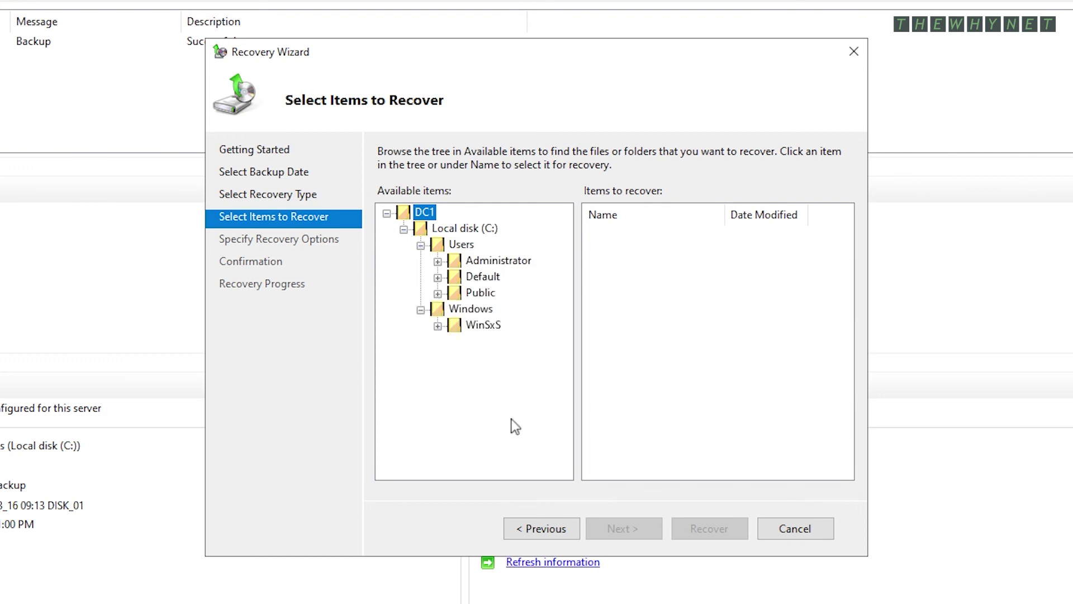
{"action": "left_click", "coordinate": [439, 230]}
{"action": "left_click", "coordinate": [460, 264]}
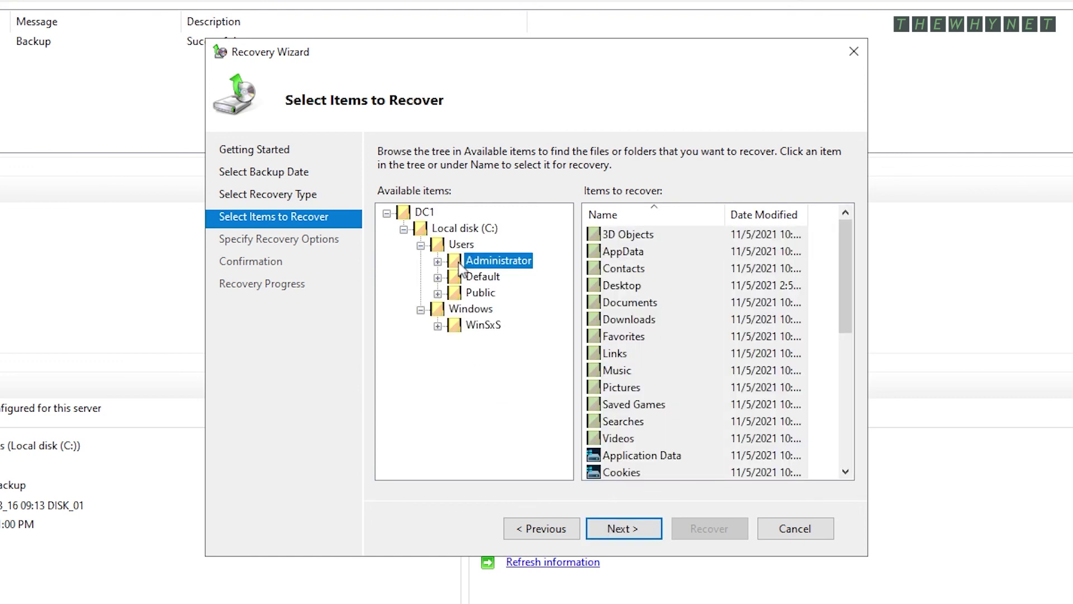
{"action": "left_click", "coordinate": [636, 535]}
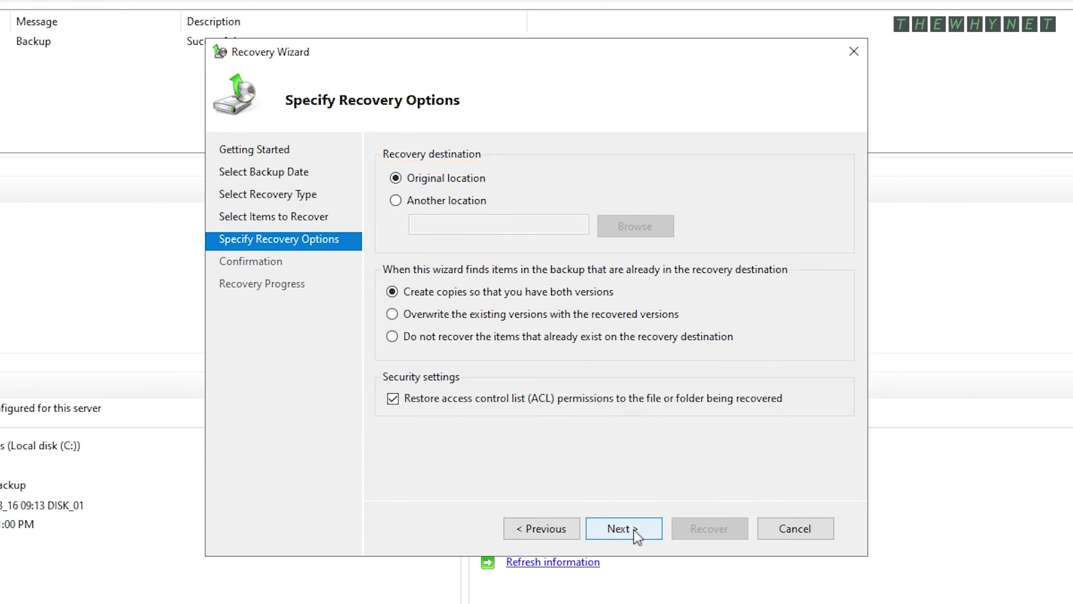
Recover the Administrator folders without restoring items that already exist at the destination.
{"action": "left_click", "coordinate": [440, 337]}
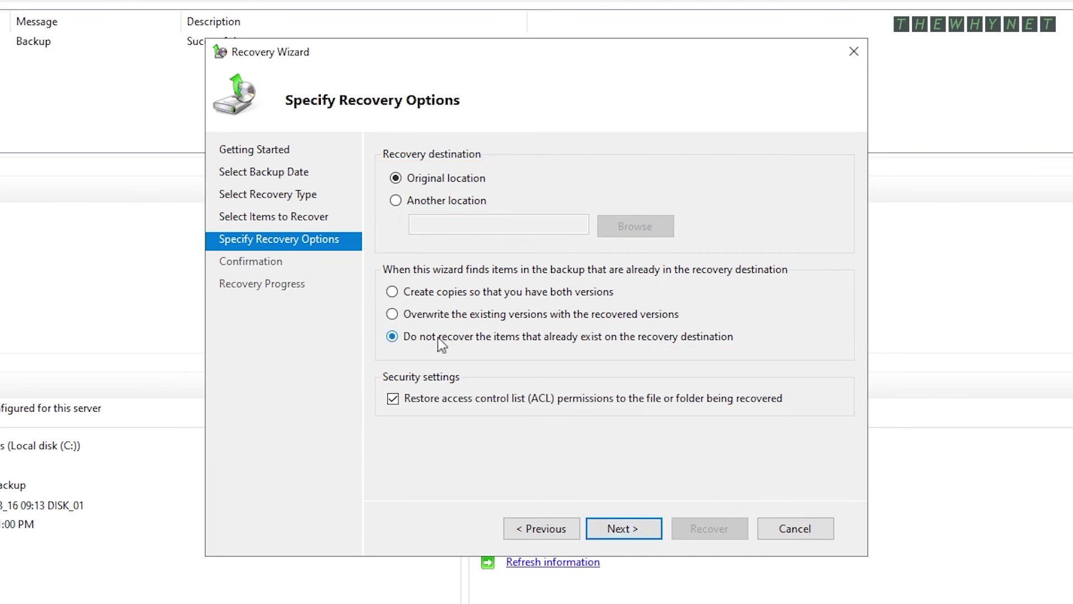
{"action": "left_click", "coordinate": [638, 534]}
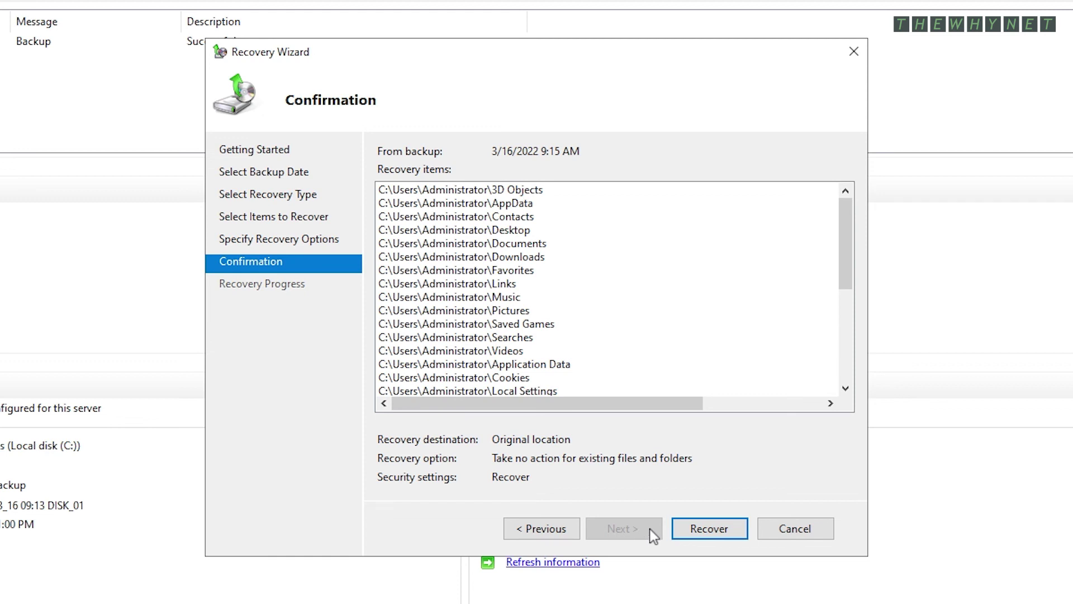
{"action": "left_click", "coordinate": [736, 530]}
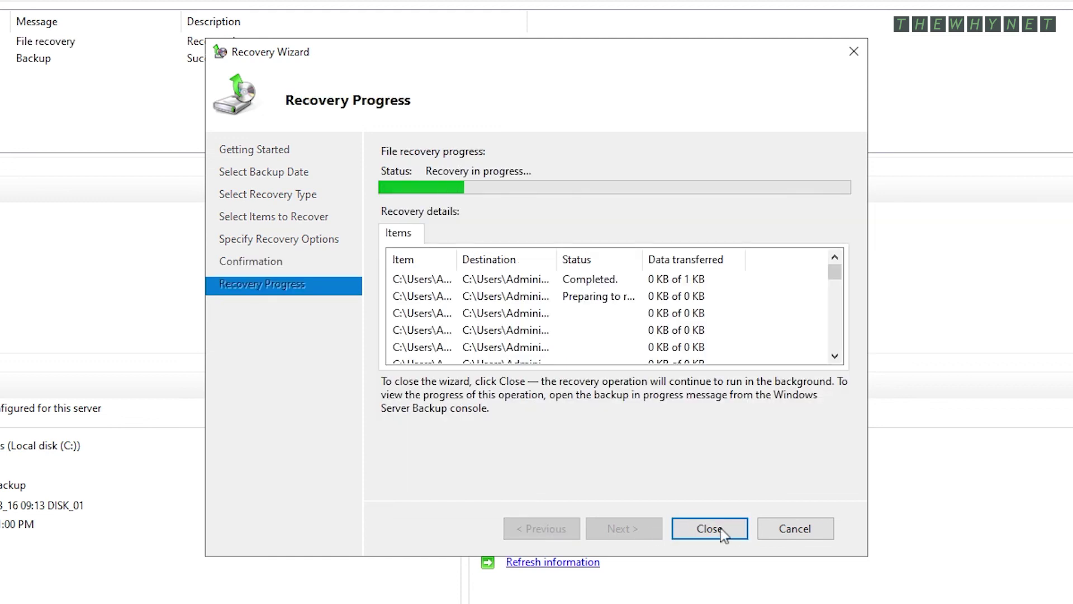